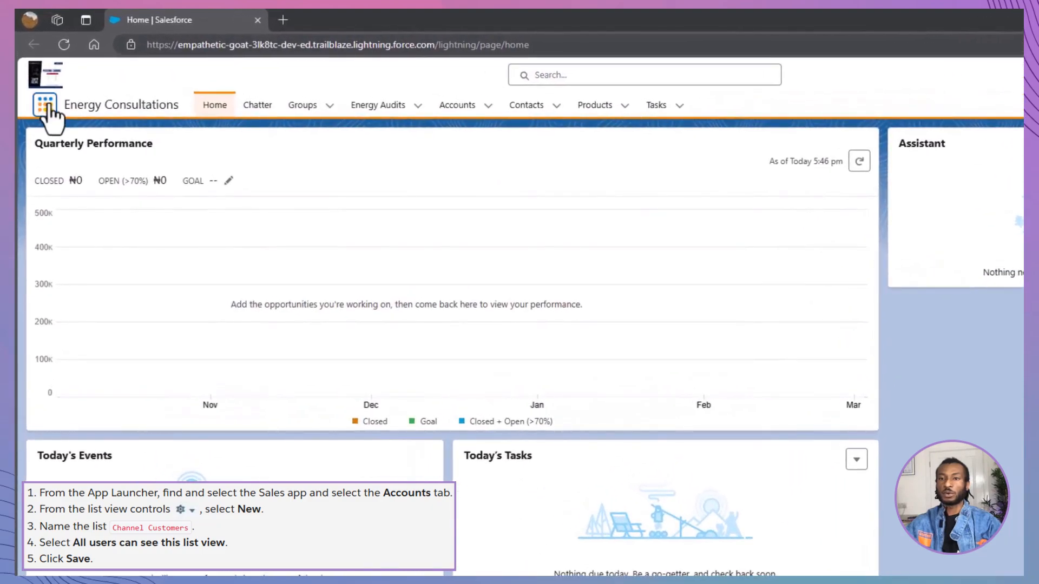
Switch to the Sales app and open its Accounts list.
{"action": "left_click", "coordinate": [48, 106]}
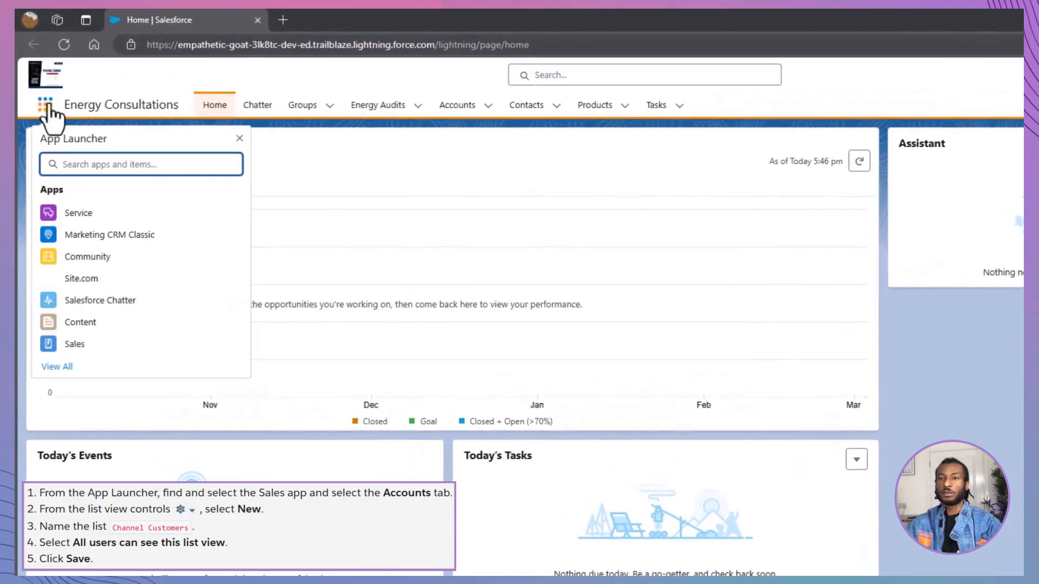
{"action": "left_click", "coordinate": [76, 346]}
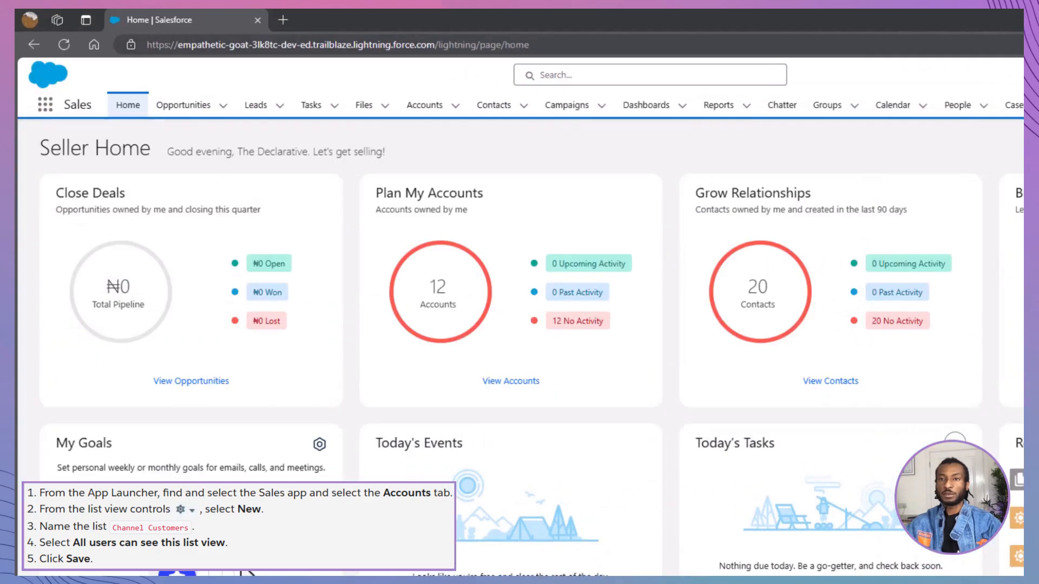
{"action": "left_click", "coordinate": [424, 111]}
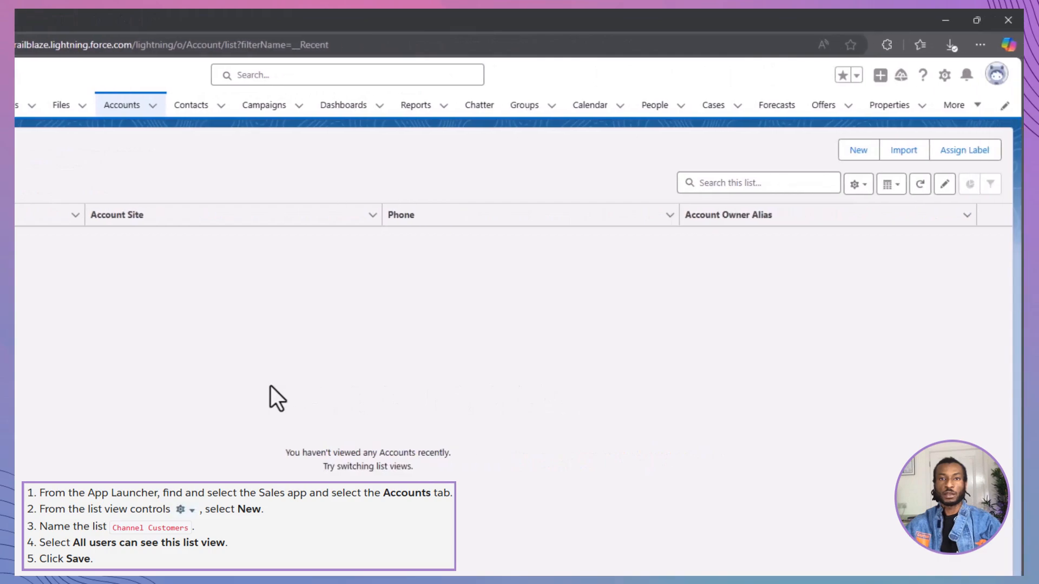
Create an account list view named Channel Customers that all users can see, and save it.
{"action": "left_click", "coordinate": [859, 184]}
{"action": "left_click", "coordinate": [828, 244]}
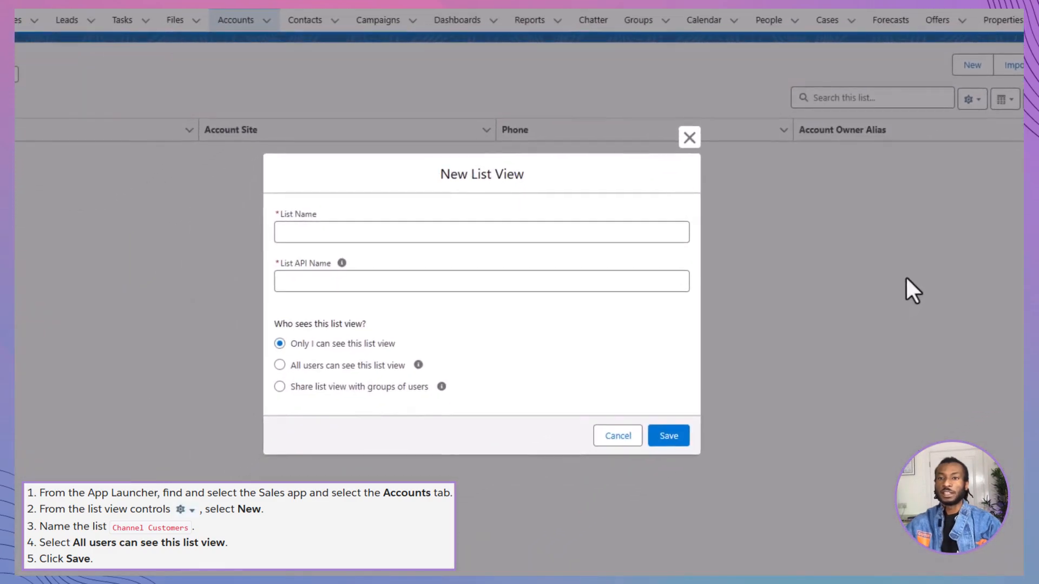
{"action": "left_click", "coordinate": [549, 231]}
{"action": "type", "text": "Channel"}
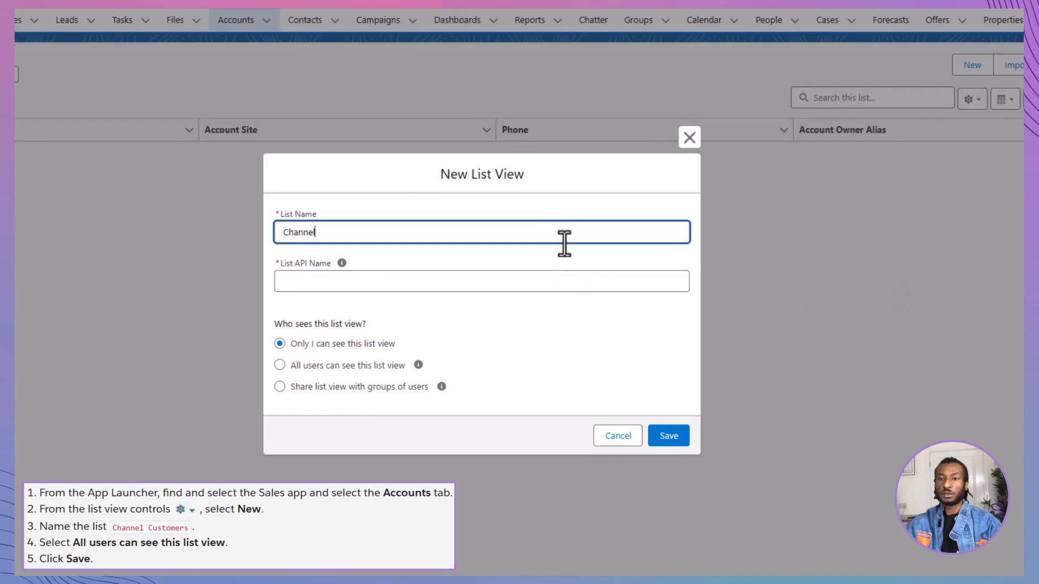
{"action": "type", "text": " Customers"}
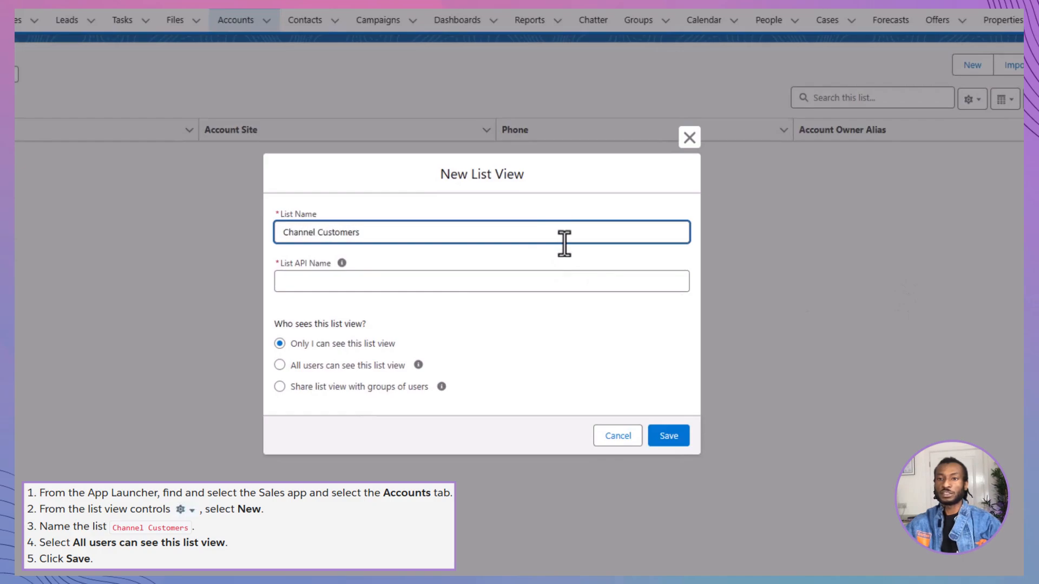
{"action": "left_click", "coordinate": [499, 379]}
{"action": "left_click", "coordinate": [381, 368]}
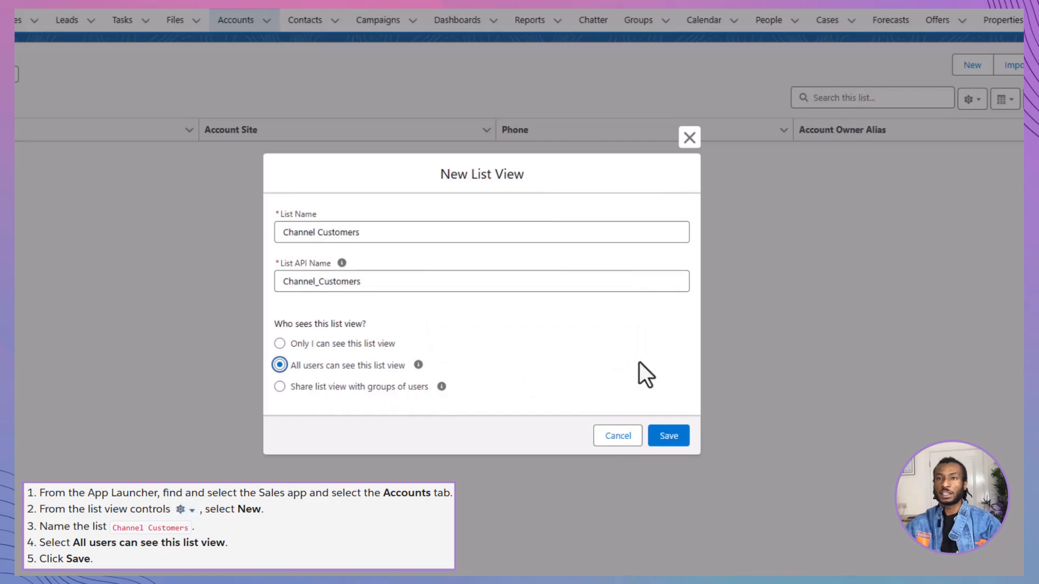
{"action": "left_click", "coordinate": [667, 436]}
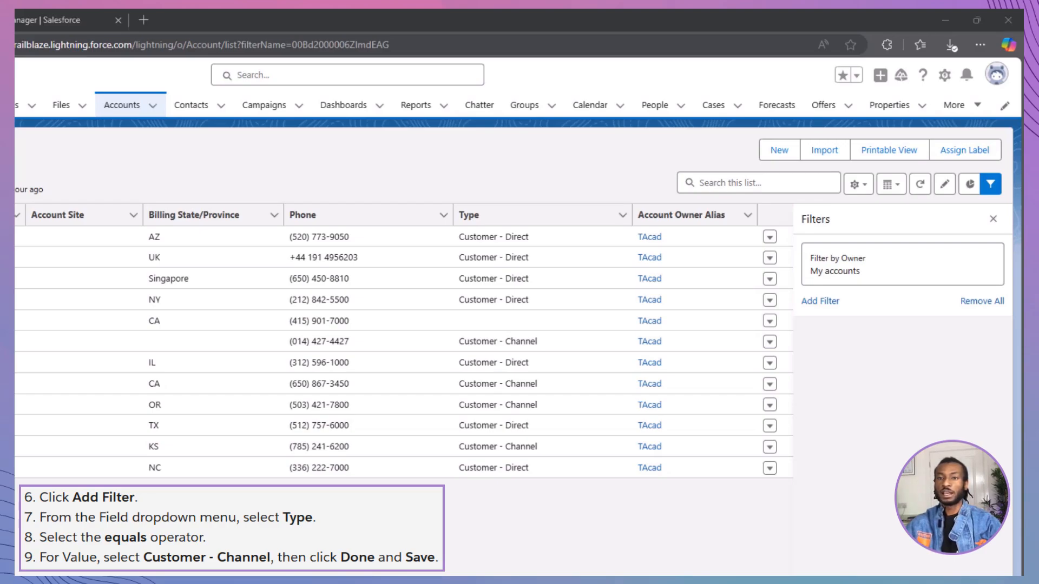
Add a filter where Type equals Customer - Channel to the list view and save it.
{"action": "left_click", "coordinate": [826, 303]}
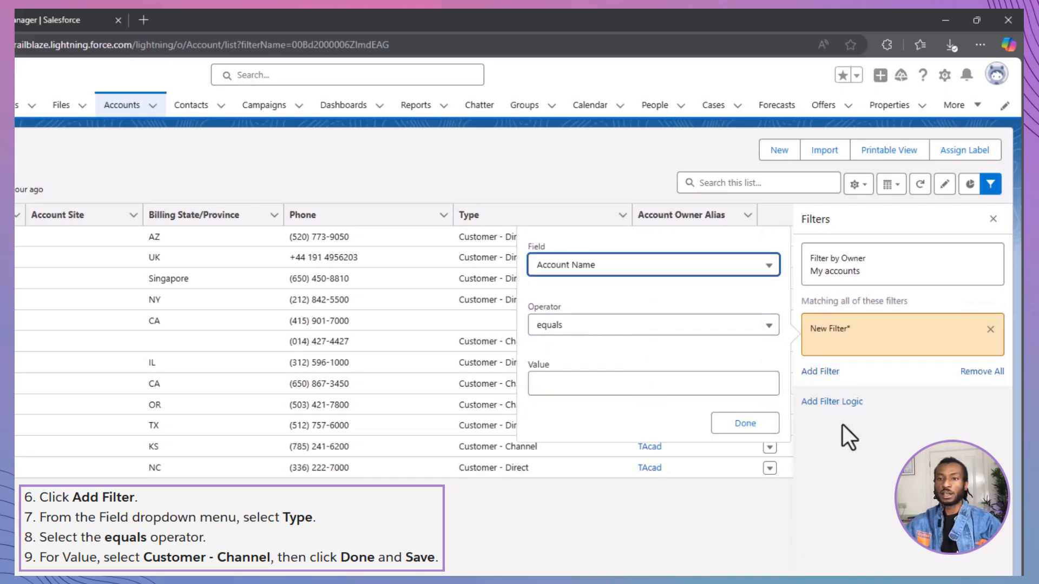
{"action": "left_click", "coordinate": [720, 266]}
{"action": "scroll", "coordinate": [698, 349], "scroll_direction": "down", "scroll_amount": 10}
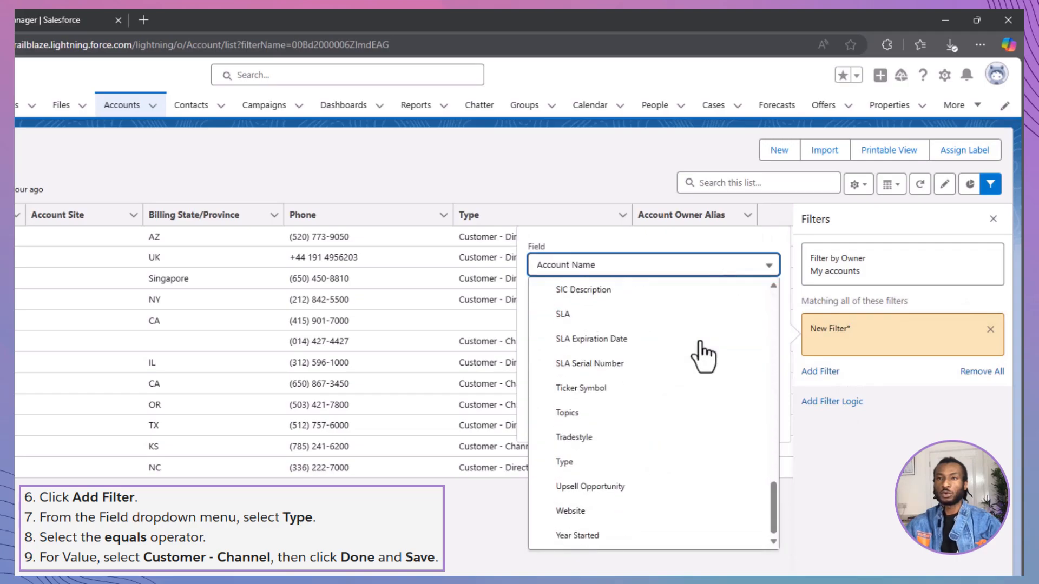
{"action": "left_click", "coordinate": [693, 462]}
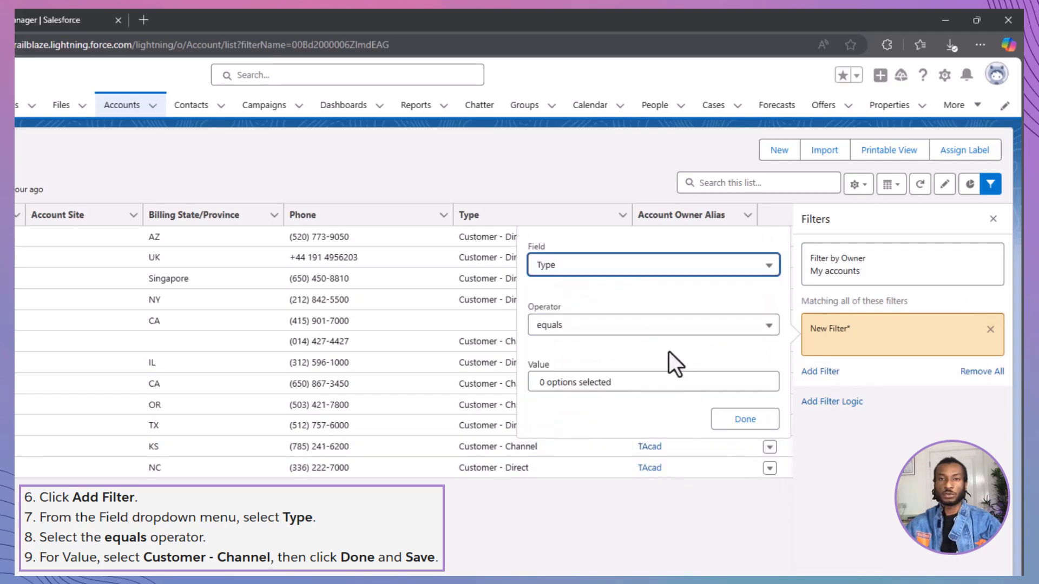
{"action": "left_click", "coordinate": [664, 382]}
{"action": "left_click", "coordinate": [663, 327]}
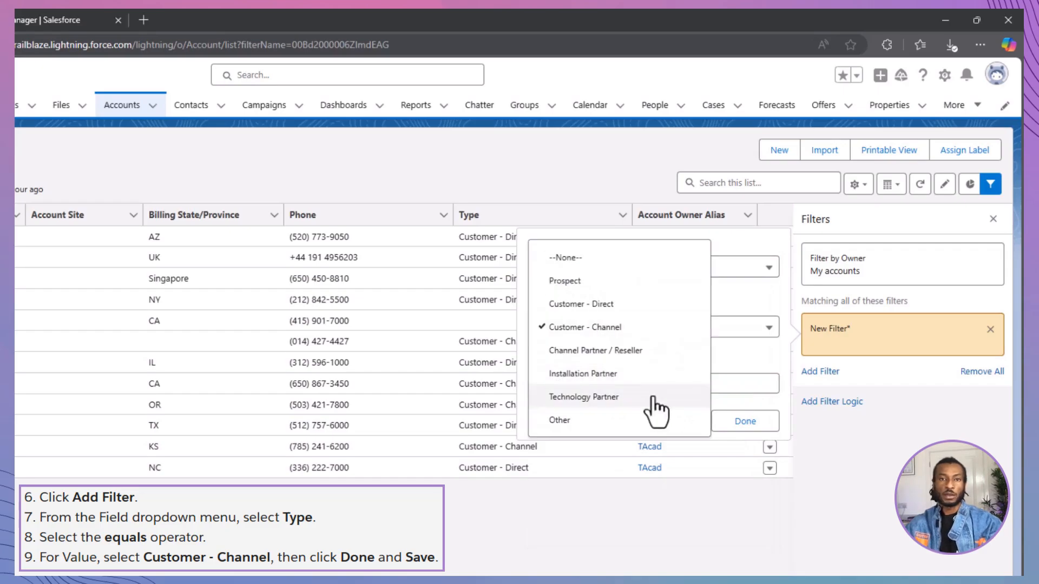
{"action": "left_click", "coordinate": [732, 351]}
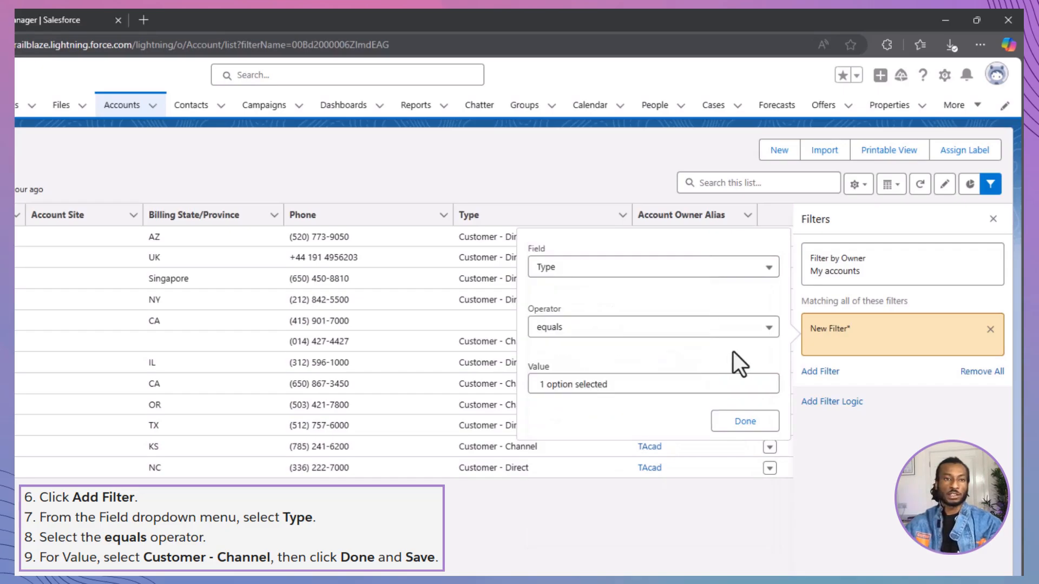
{"action": "left_click", "coordinate": [745, 422]}
{"action": "left_click", "coordinate": [958, 222]}
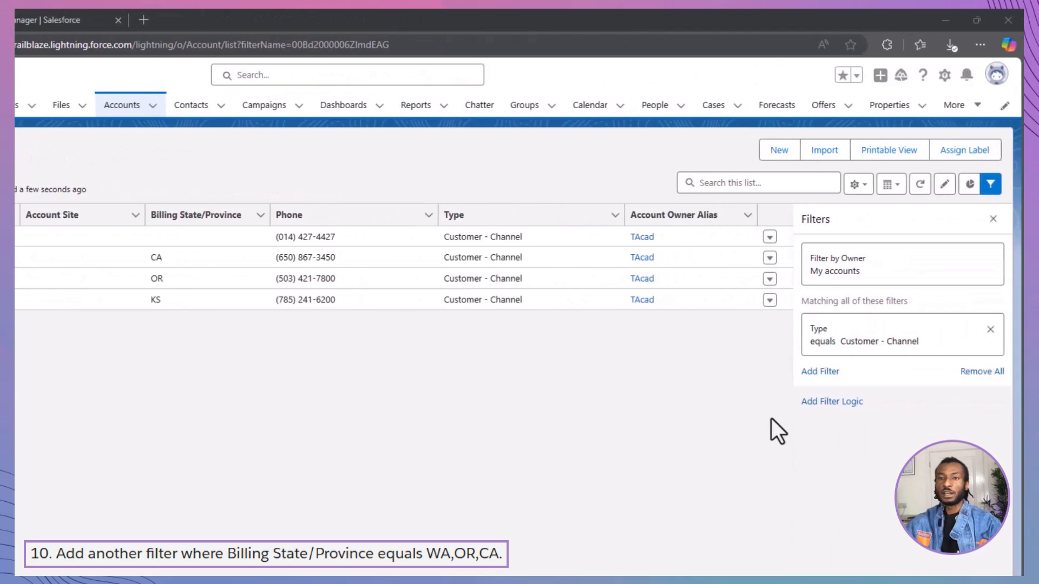
Add a second filter where Billing State/Province equals WA, OR, CA and save the list view.
{"action": "left_click", "coordinate": [820, 372]}
{"action": "left_click", "coordinate": [686, 320]}
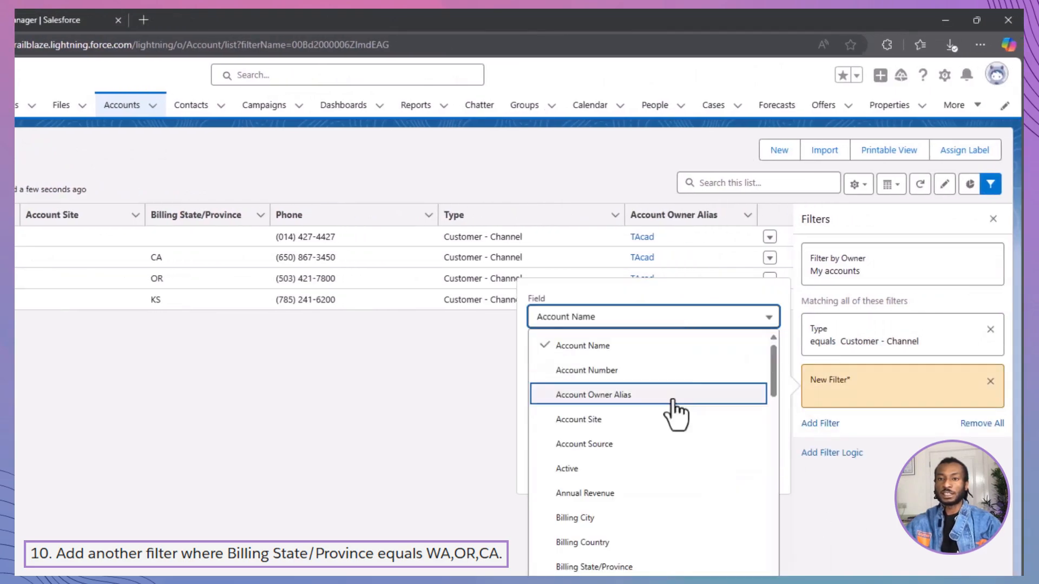
{"action": "left_click", "coordinate": [648, 566]}
{"action": "left_click", "coordinate": [653, 435]}
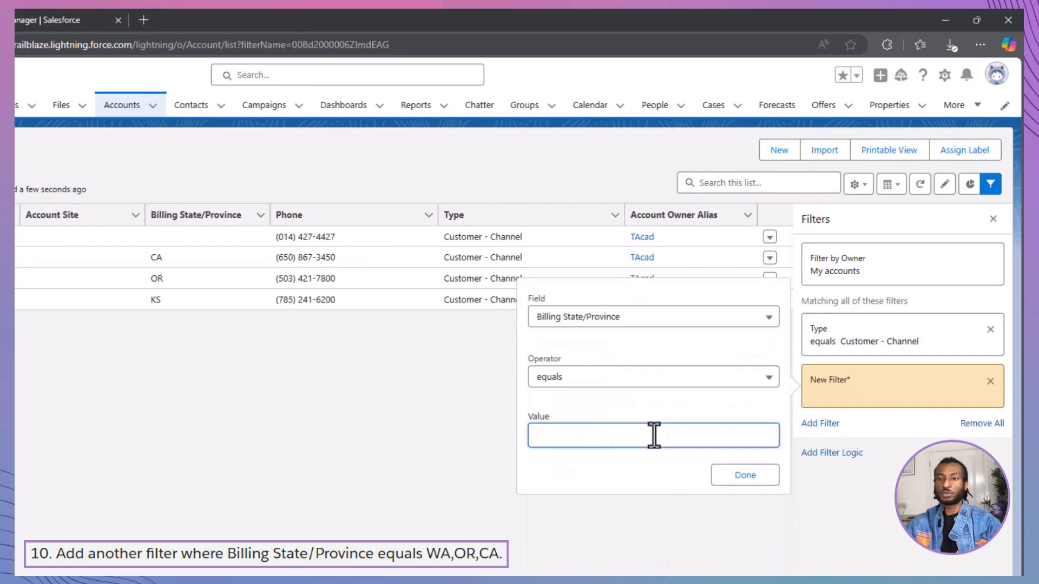
{"action": "type", "text": "WA, O"}
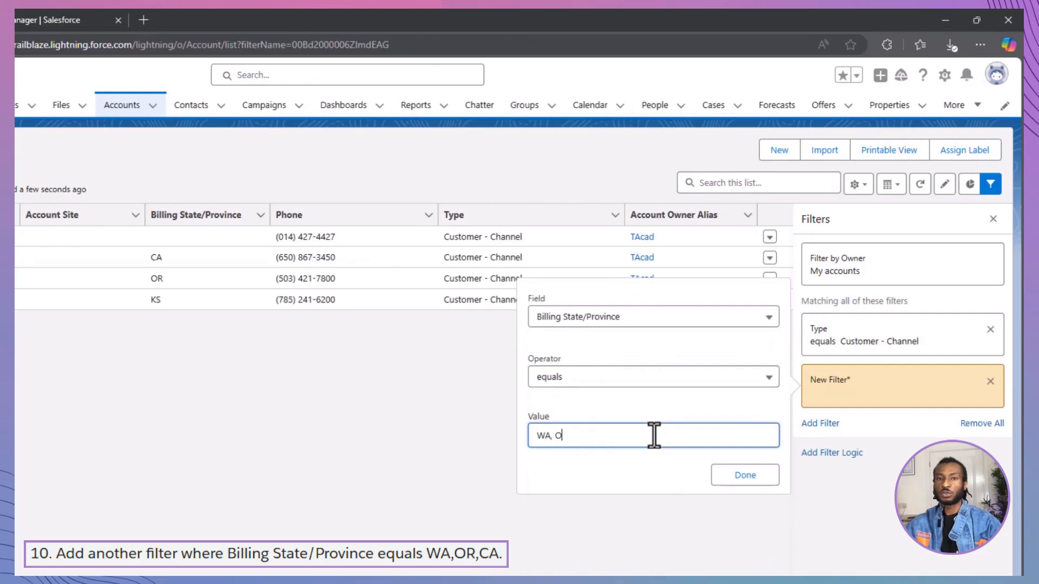
{"action": "type", "text": "R, CA"}
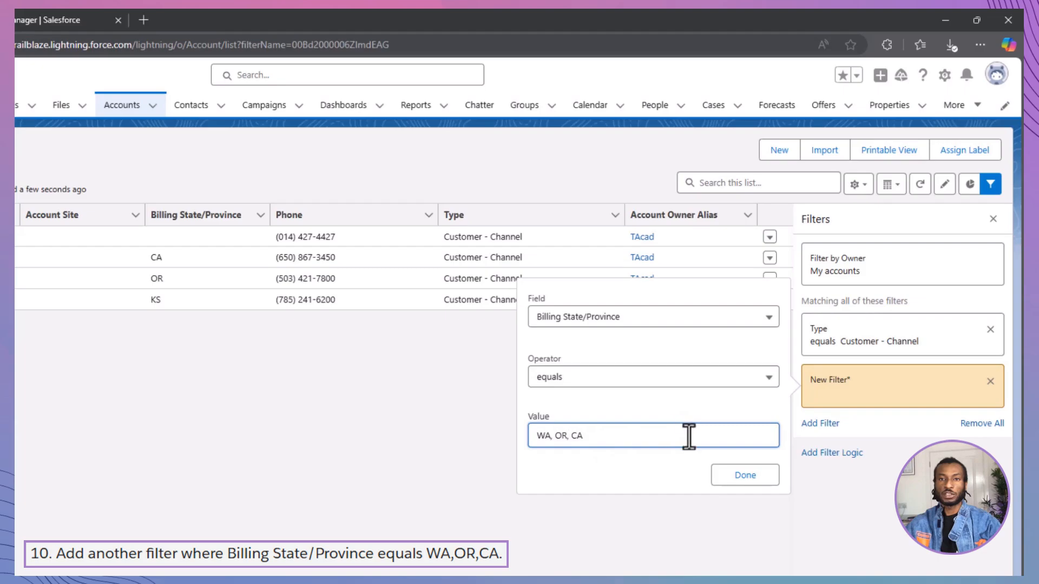
{"action": "left_click", "coordinate": [743, 476]}
{"action": "left_click", "coordinate": [965, 227]}
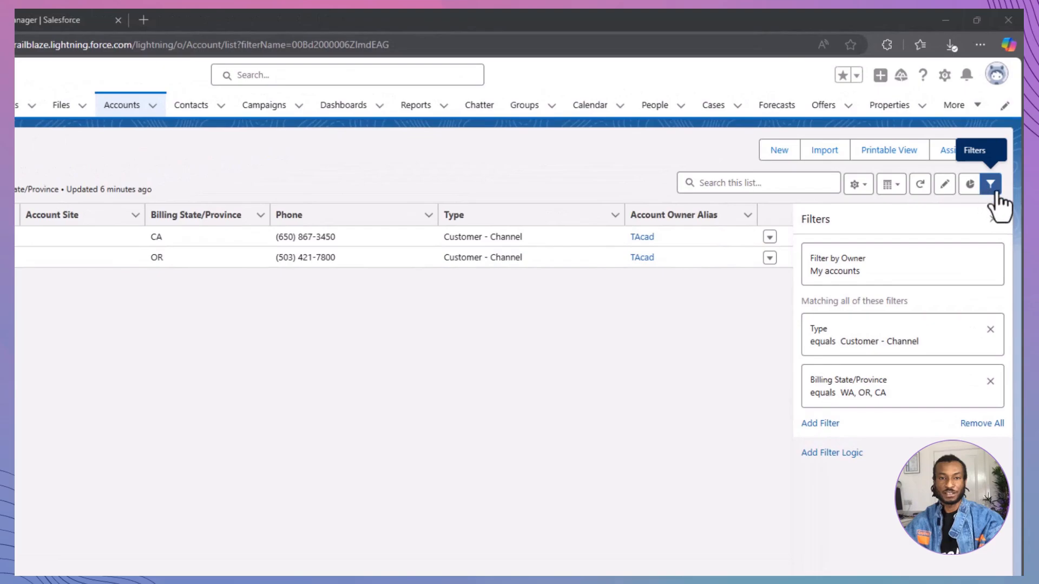
Hide the filters of the Channel Customers list view and look over its list view control options.
{"action": "left_click", "coordinate": [990, 186]}
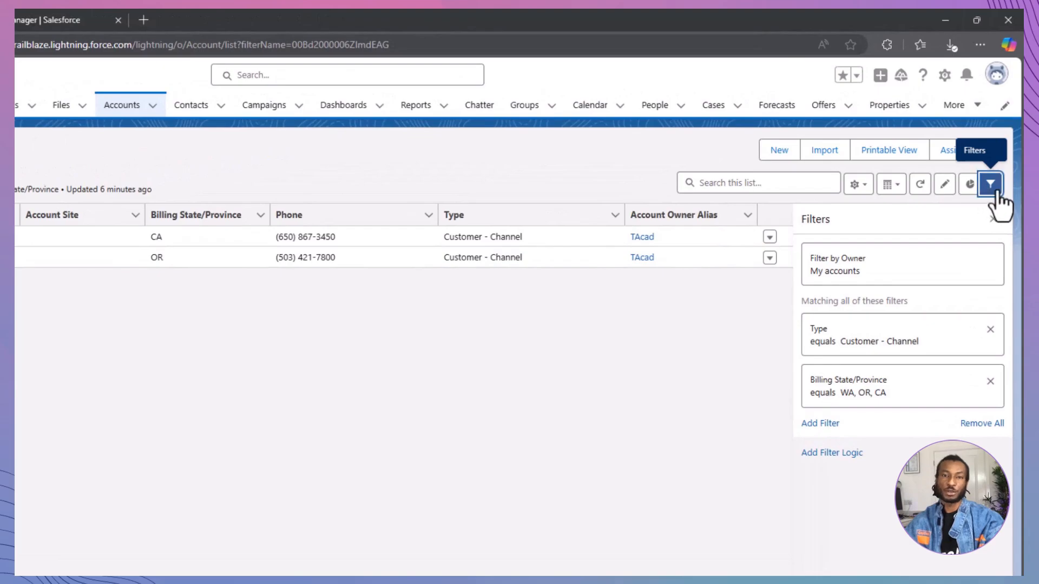
{"action": "left_click", "coordinate": [990, 185]}
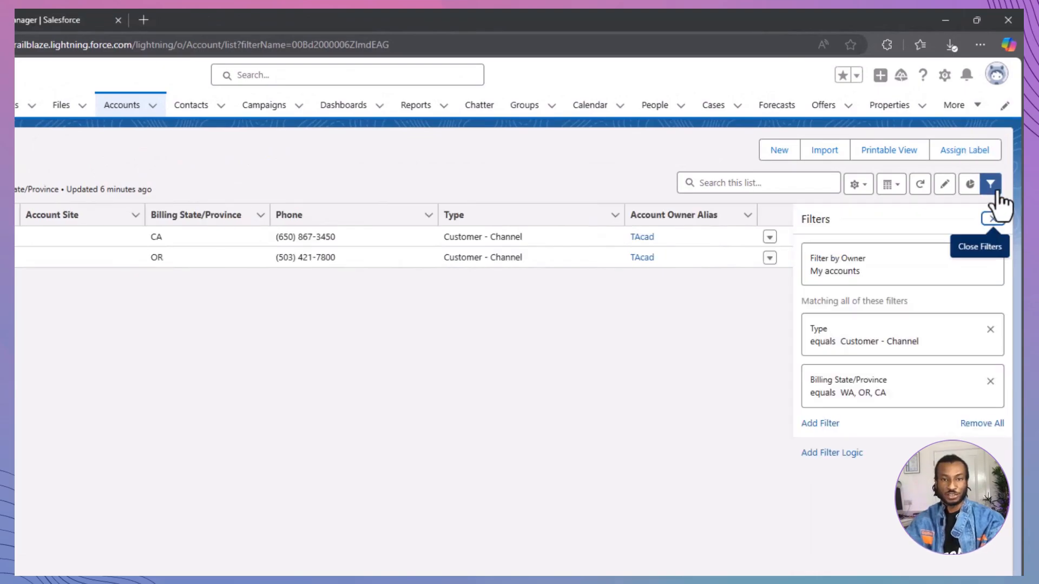
{"action": "left_click", "coordinate": [997, 195]}
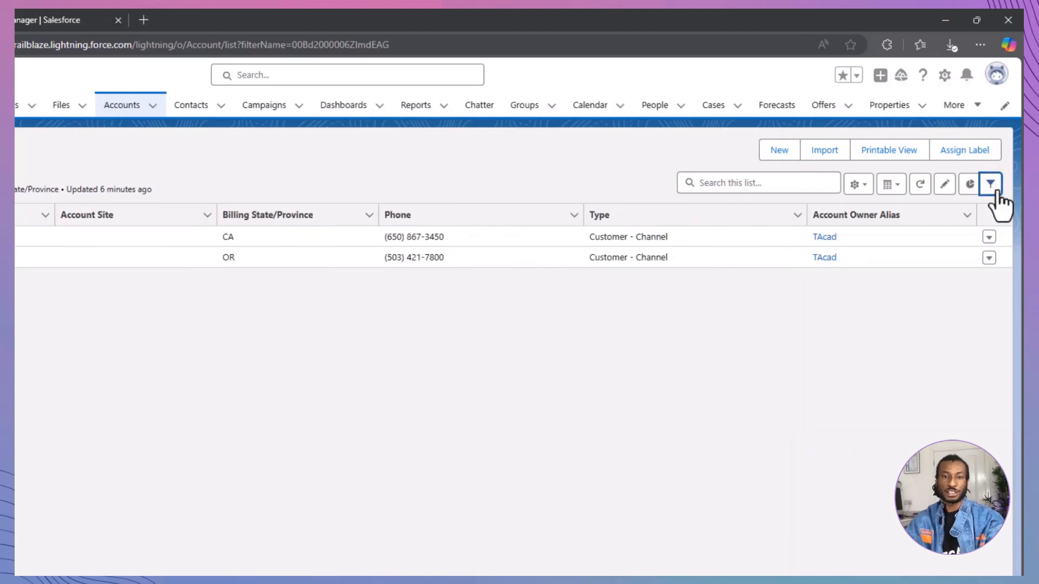
{"action": "left_click", "coordinate": [865, 187]}
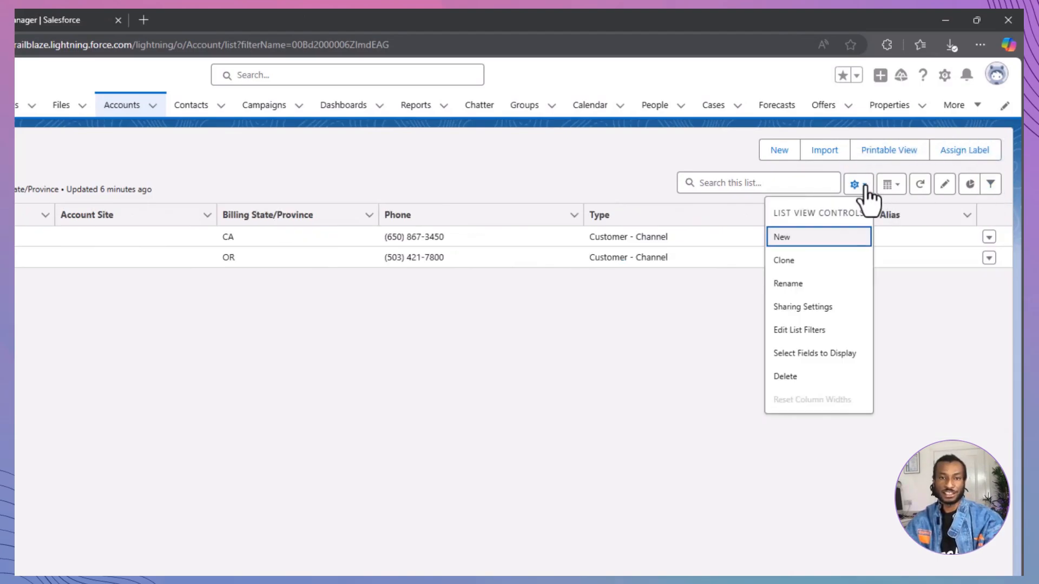
{"action": "left_click", "coordinate": [836, 308]}
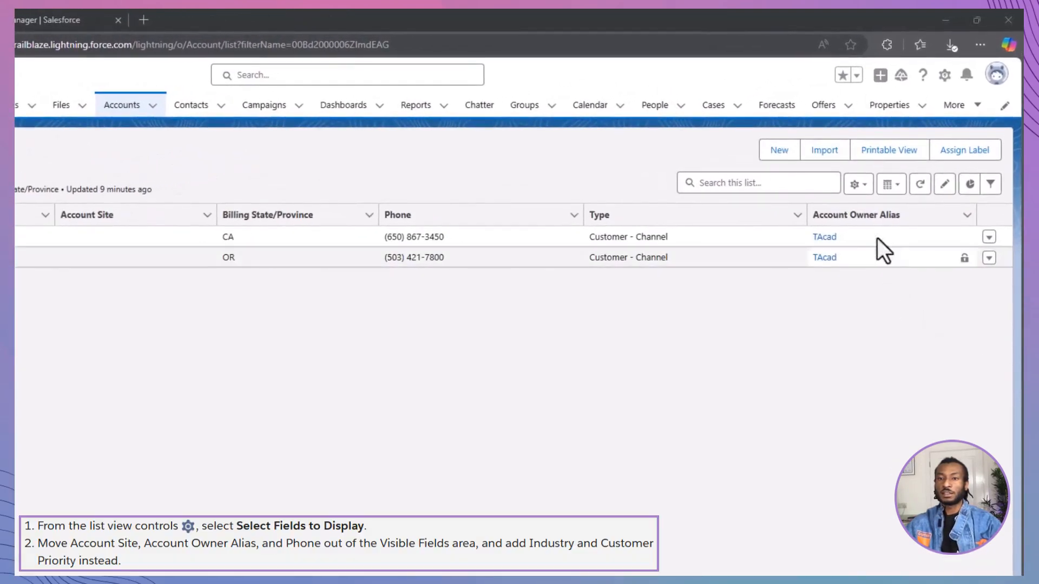
Remove Account Site, Phone and Account Owner Alias from the visible fields of the Channel Customers list view.
{"action": "left_click", "coordinate": [857, 185]}
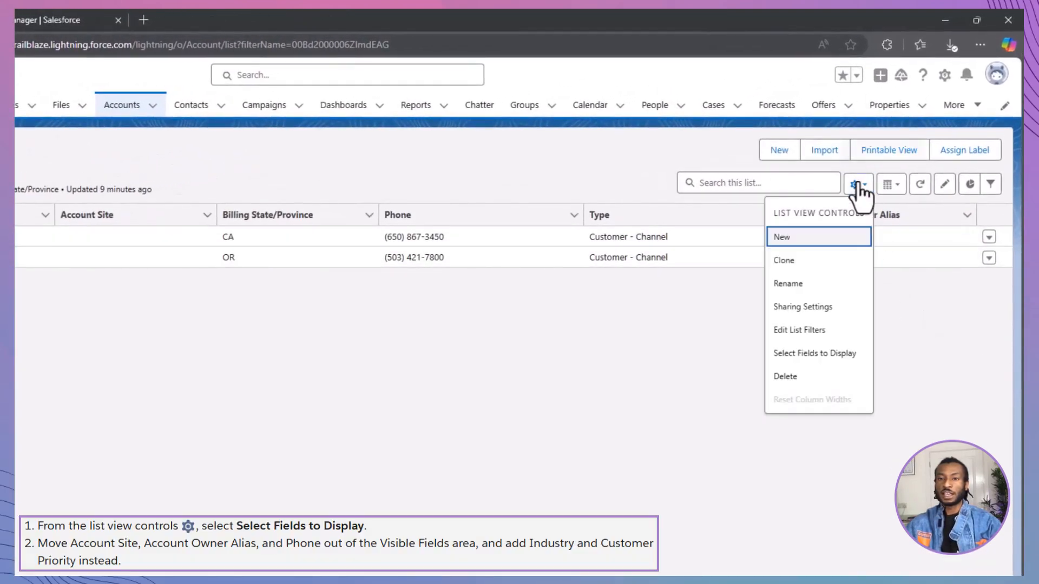
{"action": "left_click", "coordinate": [842, 352]}
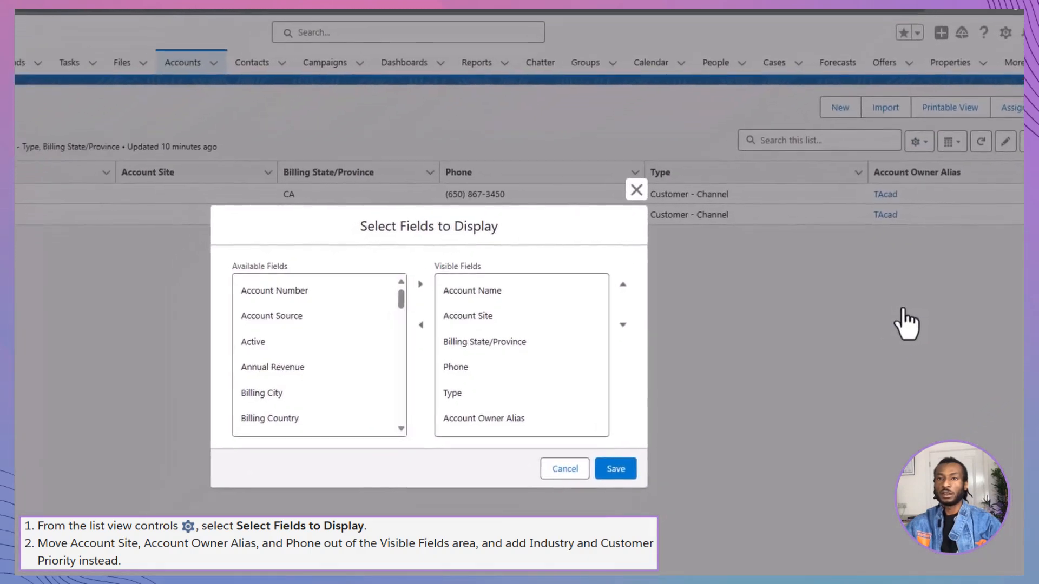
{"action": "left_click", "coordinate": [460, 360]}
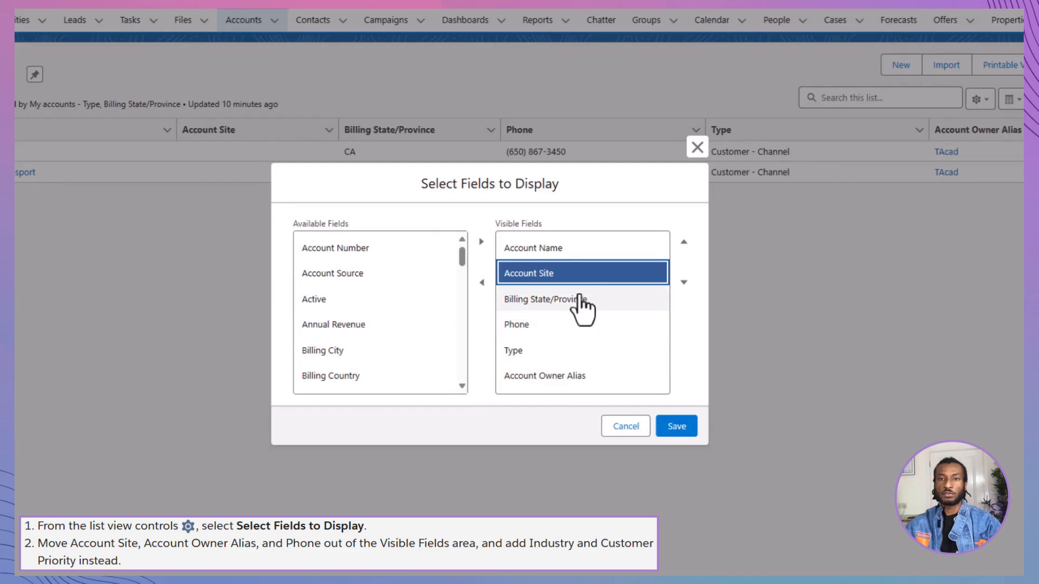
{"action": "left_click", "coordinate": [574, 377], "text": "ctrl"}
{"action": "left_click", "coordinate": [573, 324], "text": "ctrl"}
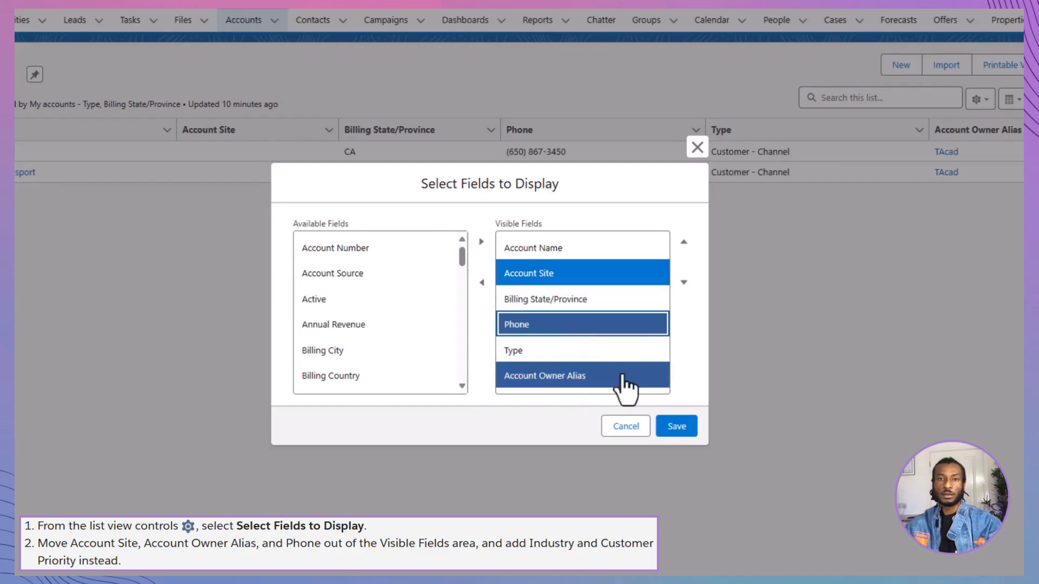
{"action": "left_click", "coordinate": [481, 282]}
Add Industry and Customer Priority to the visible fields and save the field selection.
{"action": "scroll", "coordinate": [352, 335], "scroll_direction": "down", "scroll_amount": 7}
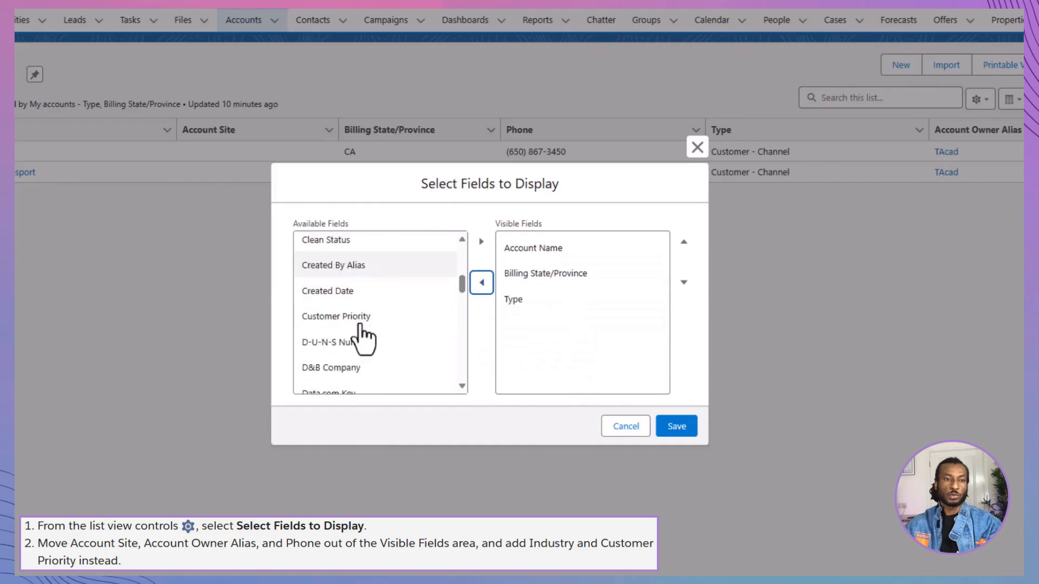
{"action": "scroll", "coordinate": [359, 325], "scroll_direction": "up", "scroll_amount": 1}
{"action": "left_click", "coordinate": [359, 325]}
{"action": "scroll", "coordinate": [397, 345], "scroll_direction": "down", "scroll_amount": 1}
{"action": "scroll", "coordinate": [400, 346], "scroll_direction": "up", "scroll_amount": 5}
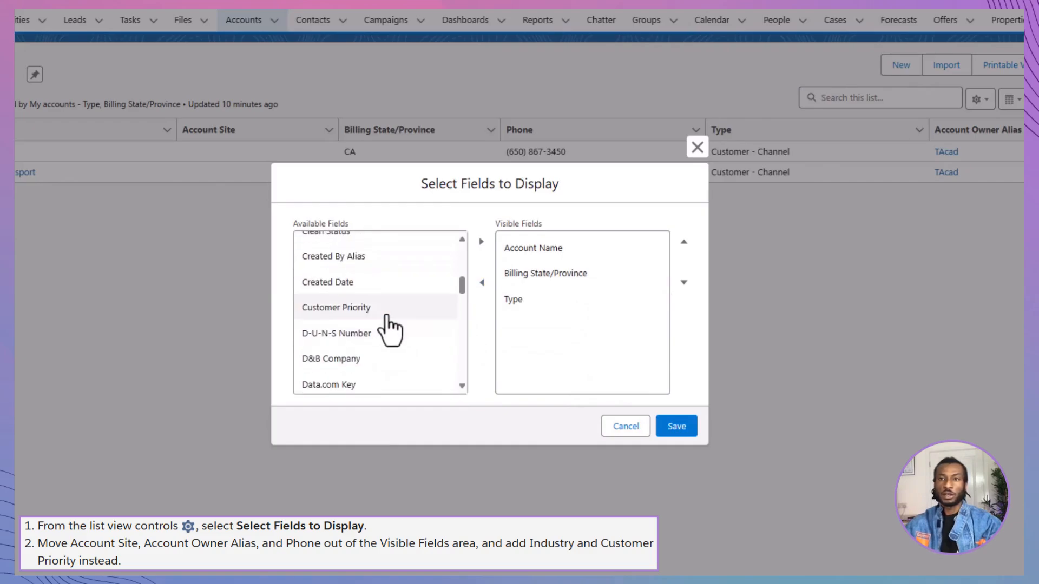
{"action": "left_click", "coordinate": [386, 305], "text": "ctrl"}
{"action": "left_click", "coordinate": [481, 241]}
{"action": "left_click", "coordinate": [675, 428]}
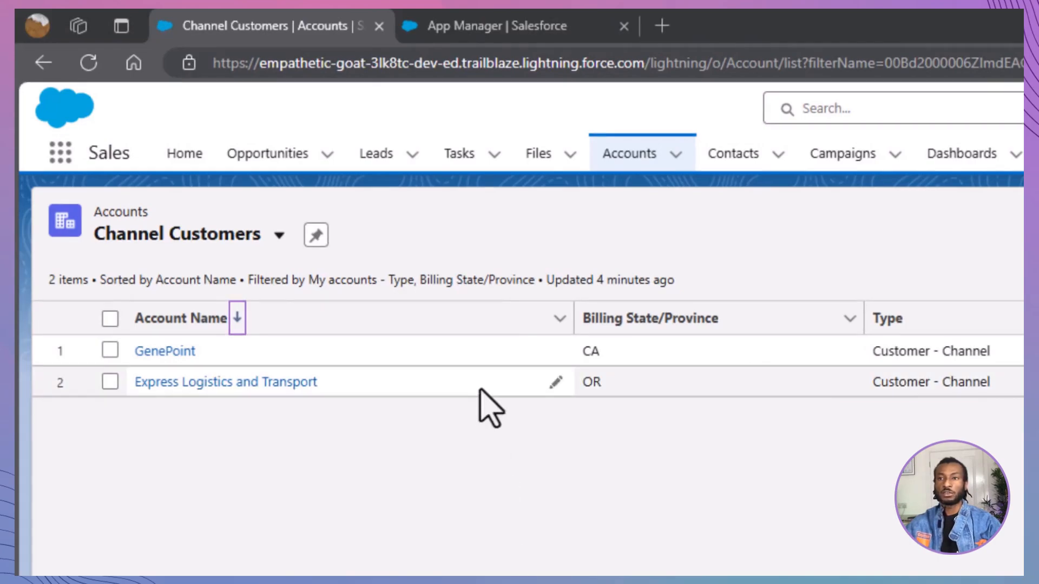
Sort the accounts by Account Name in ascending order and back in descending order.
{"action": "left_click", "coordinate": [483, 320]}
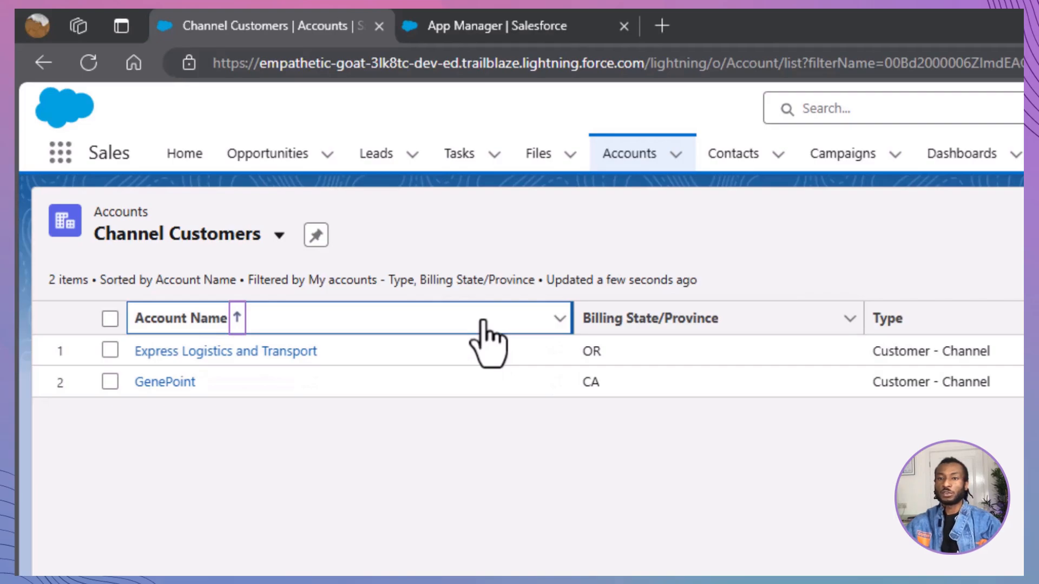
{"action": "left_click", "coordinate": [483, 321]}
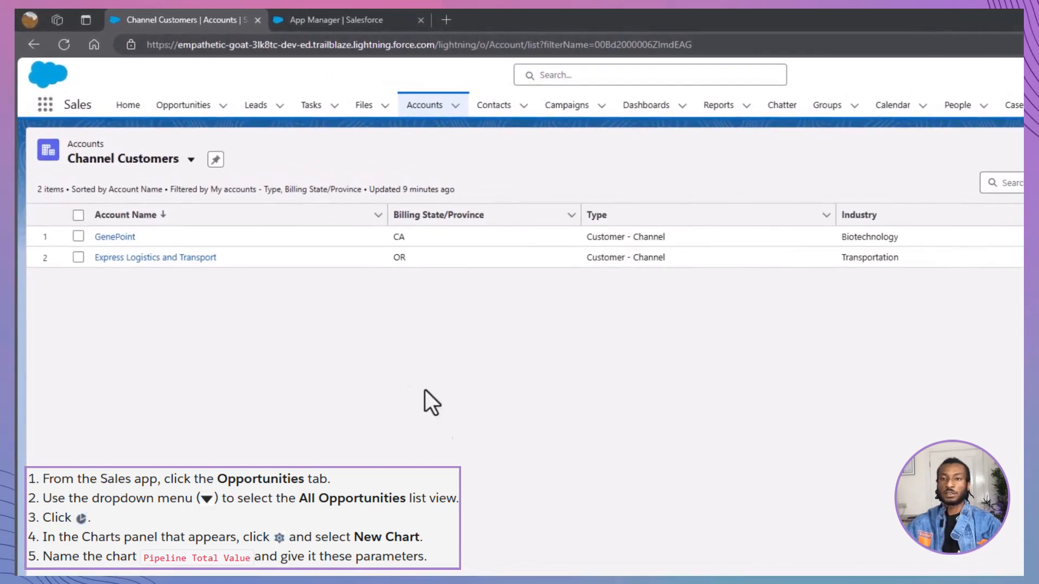
Open the Opportunities object and display its All Opportunities list view.
{"action": "left_click", "coordinate": [172, 107]}
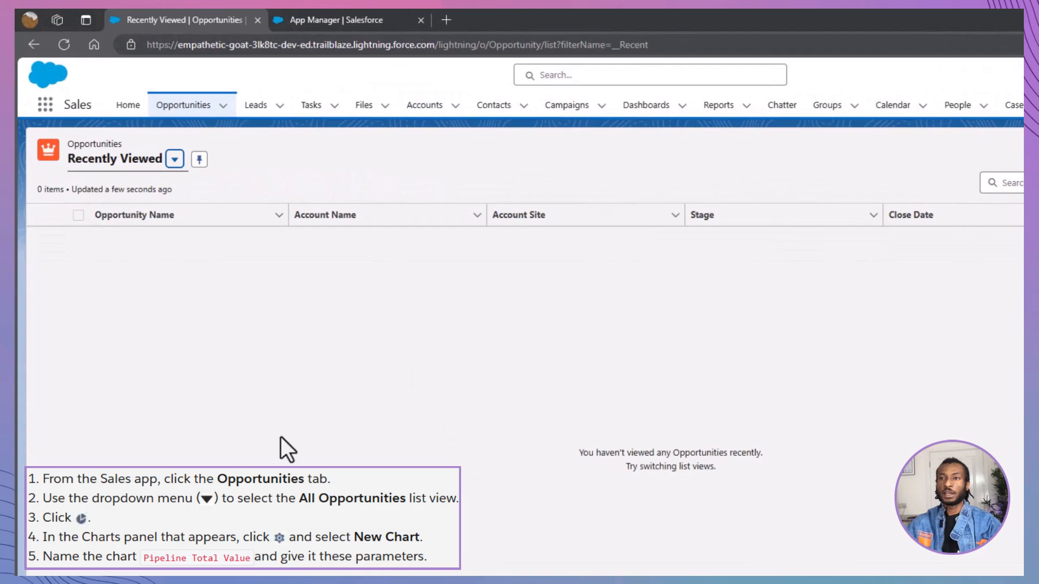
{"action": "left_click", "coordinate": [174, 159]}
{"action": "left_click", "coordinate": [130, 243]}
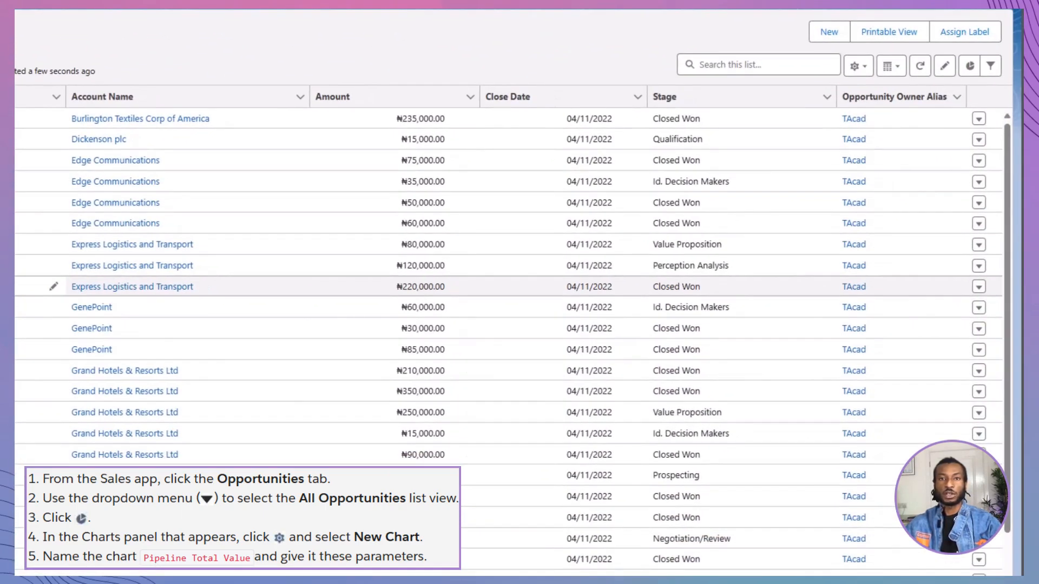
Start a new chart for the All Opportunities list view and name it Pipeline Total Value.
{"action": "left_click", "coordinate": [970, 66]}
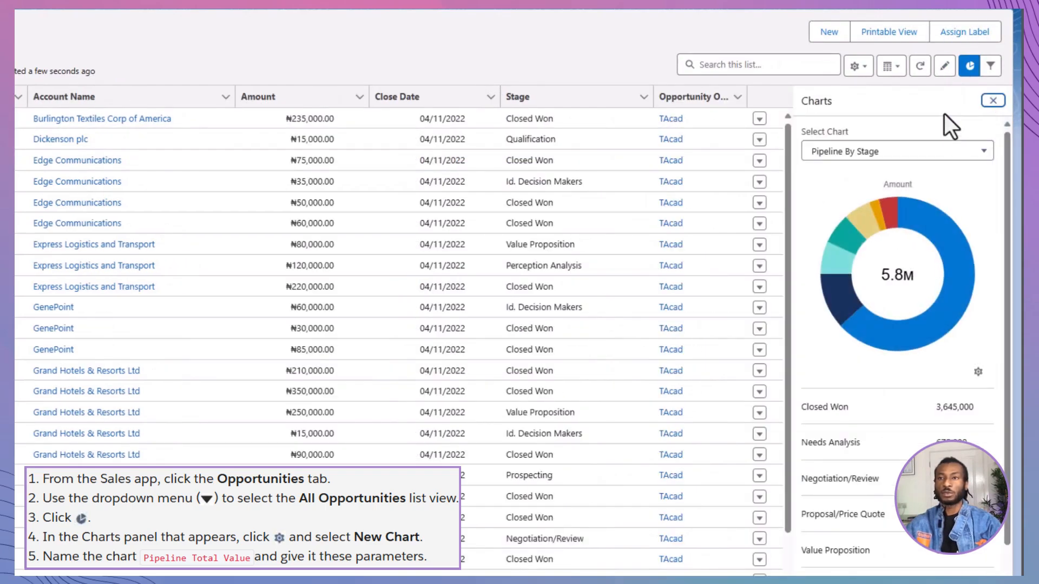
{"action": "left_click", "coordinate": [978, 372]}
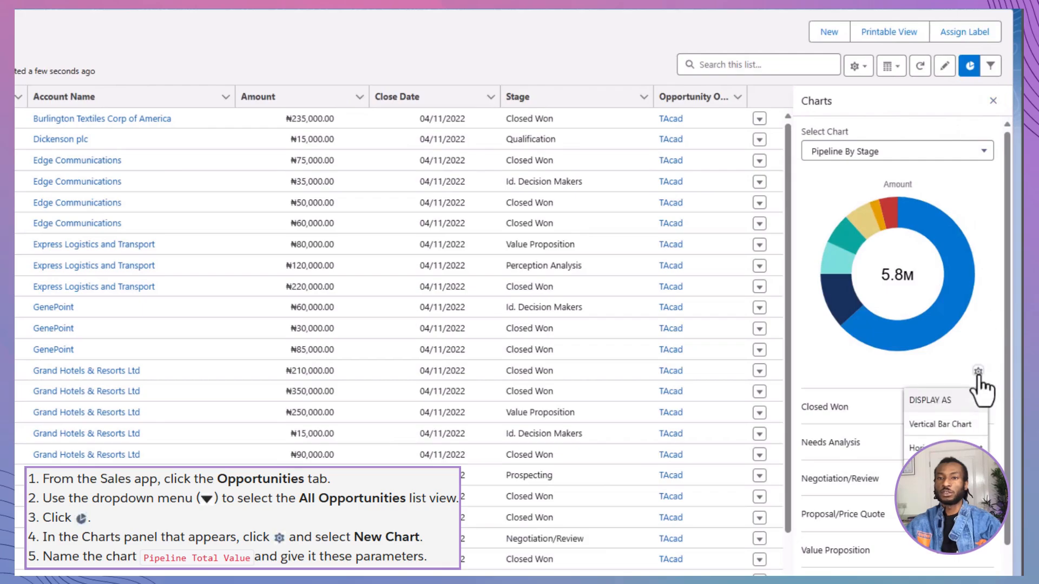
{"action": "left_click", "coordinate": [954, 522]}
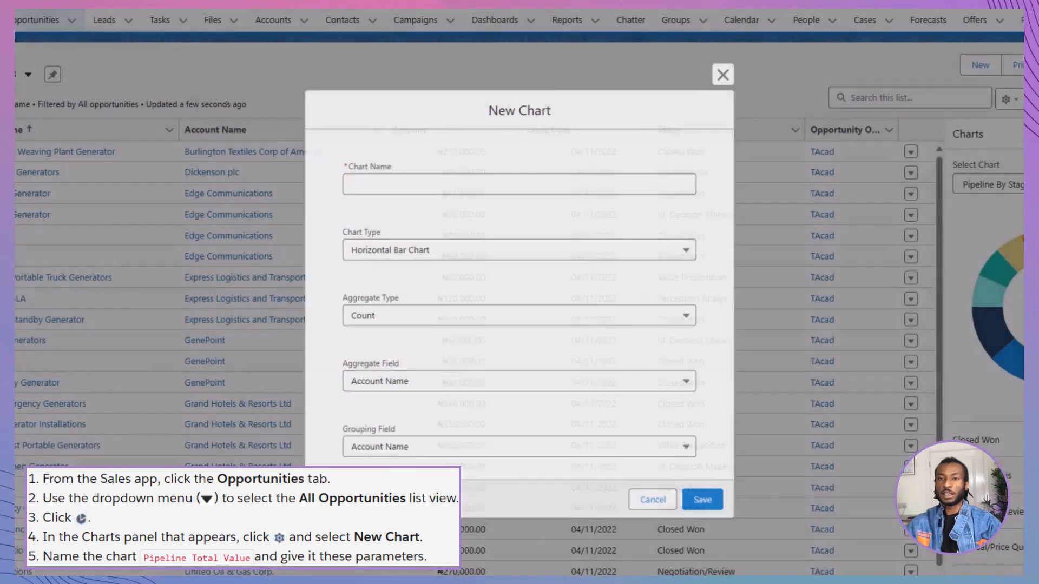
{"action": "type", "text": "Pipe"}
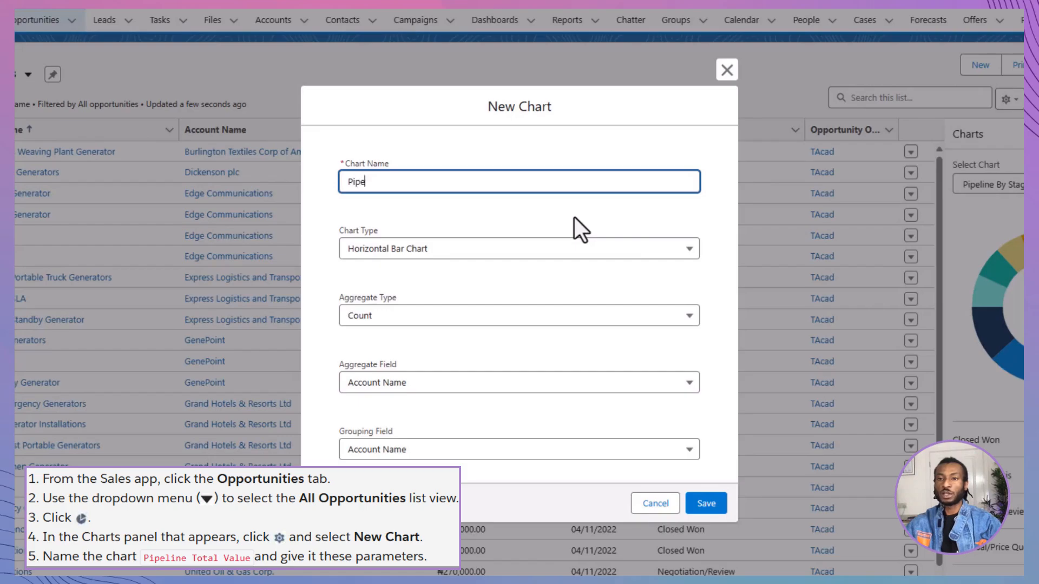
{"action": "type", "text": "line Total Value"}
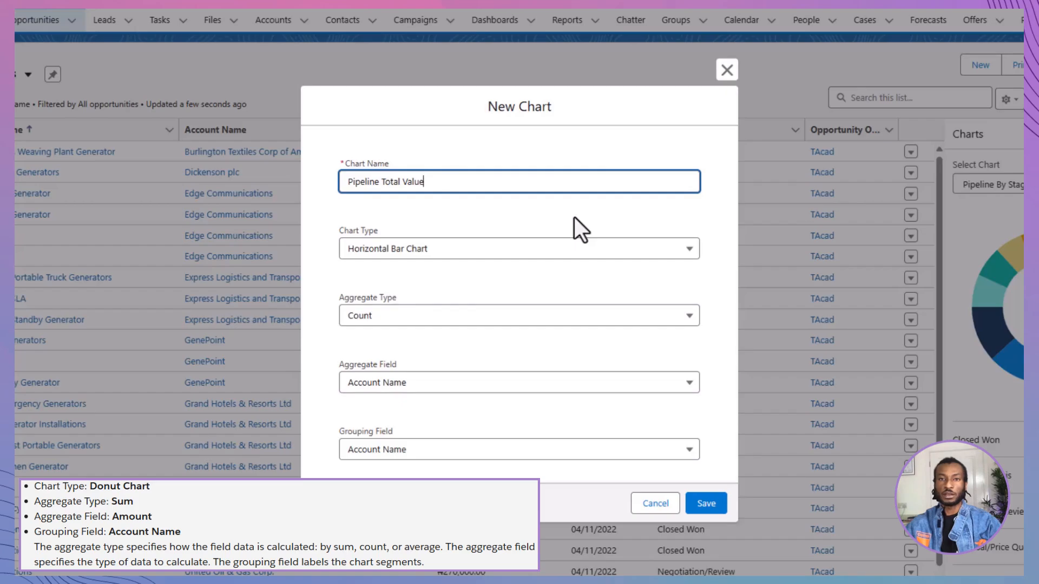
Configure the chart as a Donut Chart with the Sum of Amount grouped by Account Name, and save it.
{"action": "left_click", "coordinate": [560, 252]}
{"action": "left_click", "coordinate": [554, 324]}
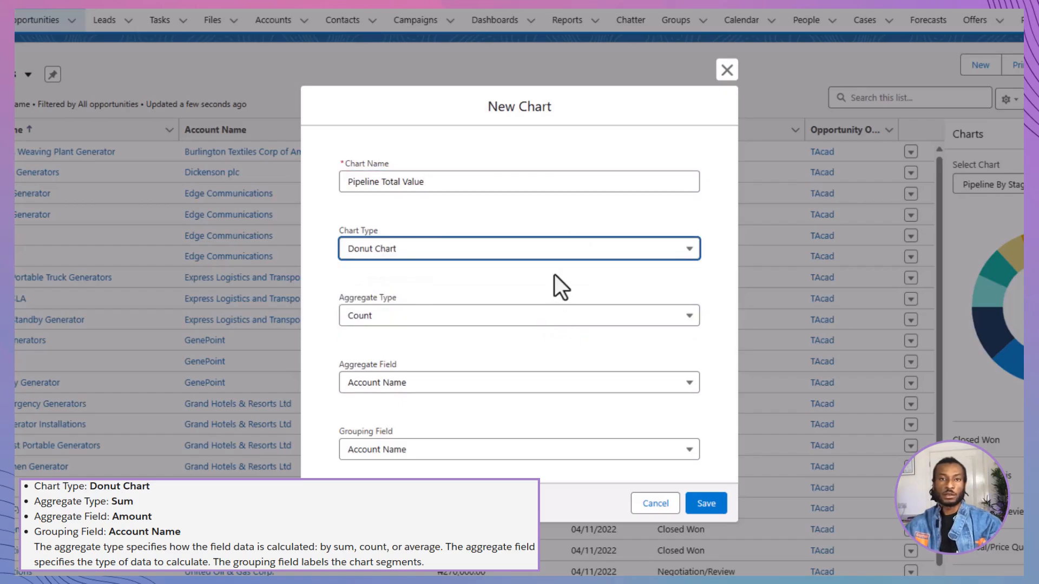
{"action": "left_click", "coordinate": [539, 318]}
{"action": "left_click", "coordinate": [538, 368]}
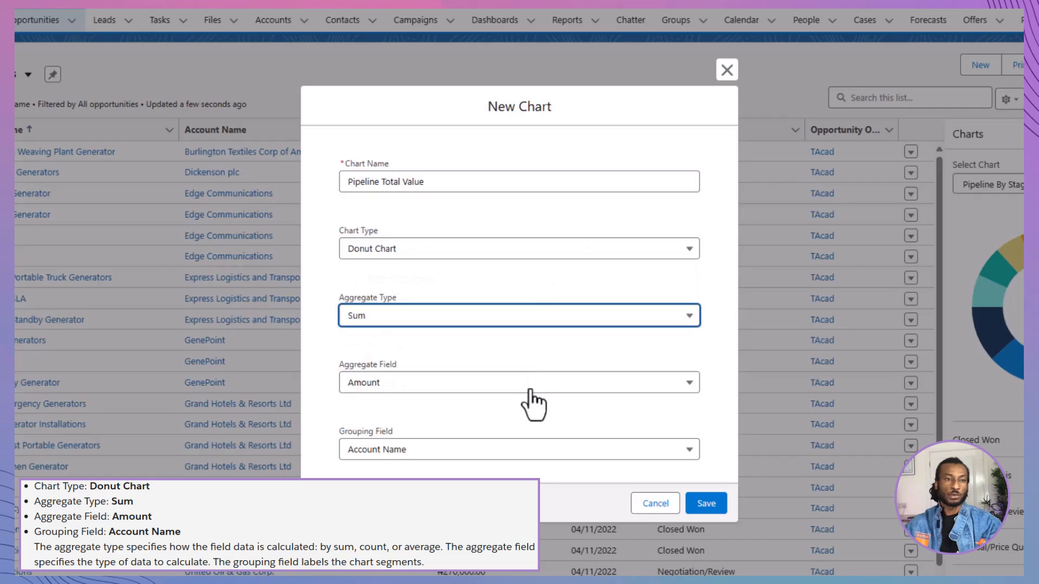
{"action": "left_click", "coordinate": [532, 386]}
{"action": "left_click", "coordinate": [528, 414]}
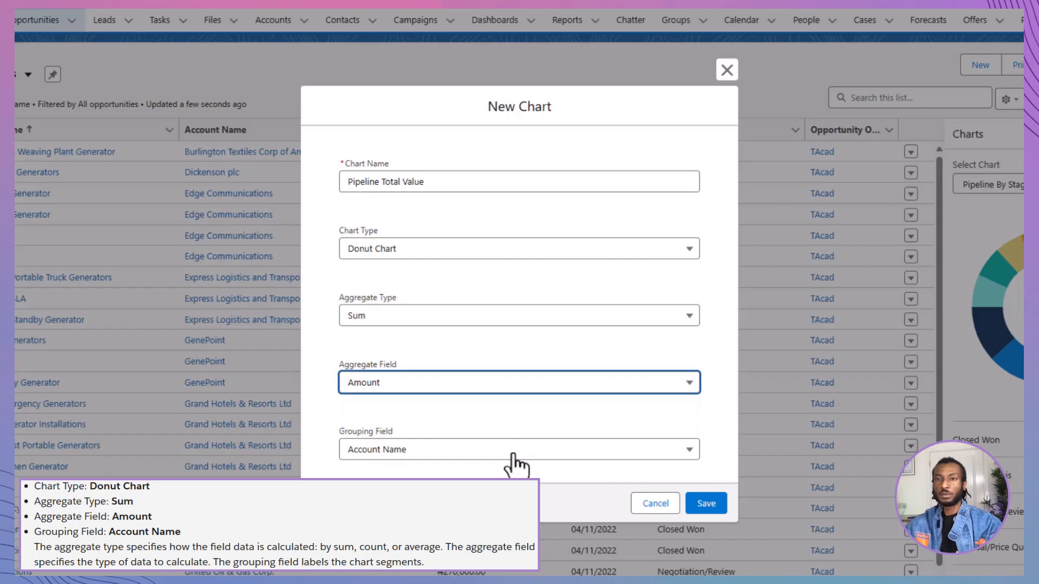
{"action": "left_click", "coordinate": [513, 454]}
{"action": "left_click", "coordinate": [475, 189]}
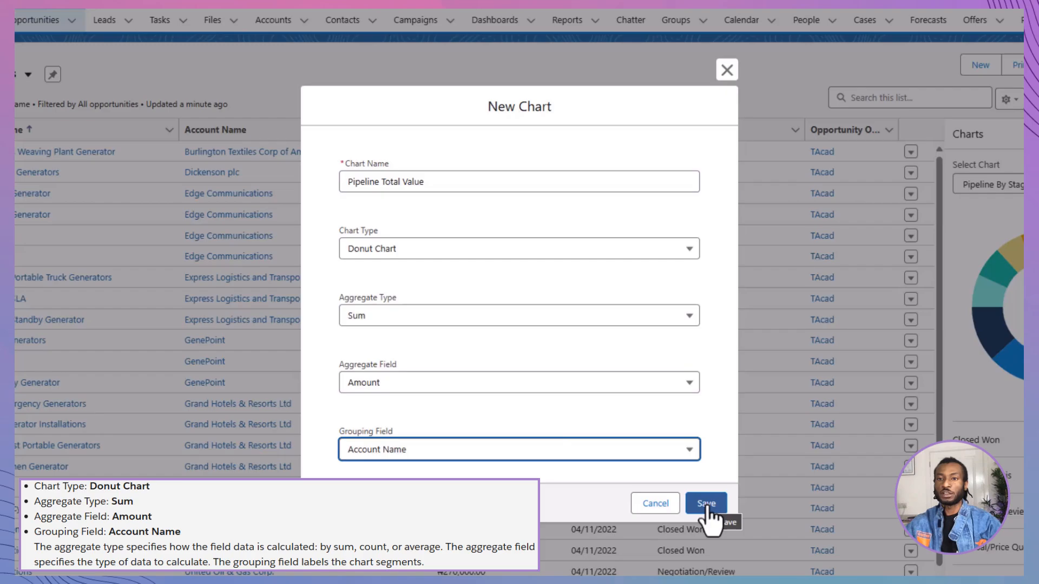
{"action": "left_click", "coordinate": [706, 503]}
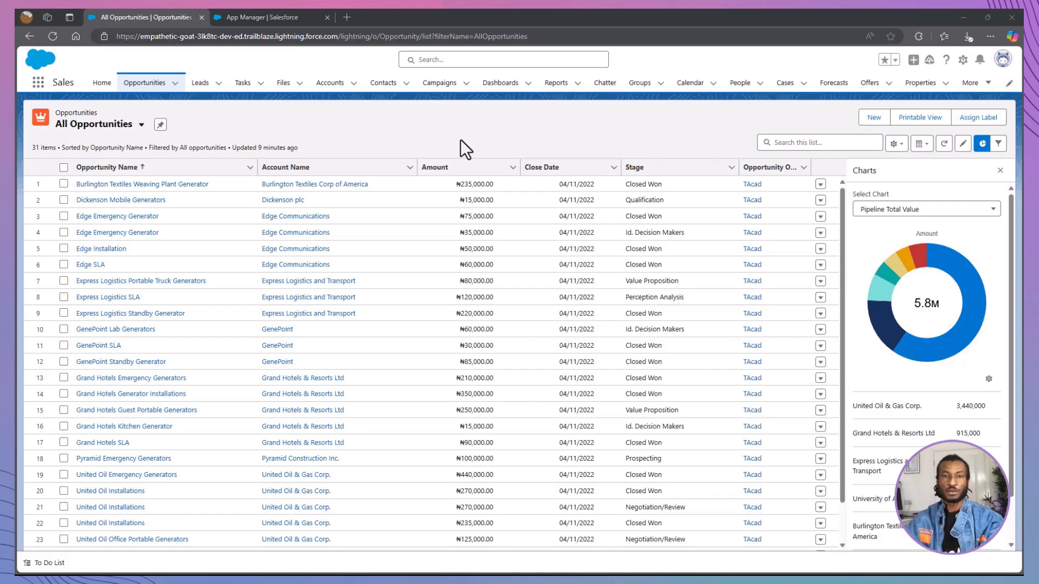
Examine the amounts and percentages of individual account segments in the Pipeline Total Value chart.
{"action": "mouse_move", "coordinate": [909, 357]}
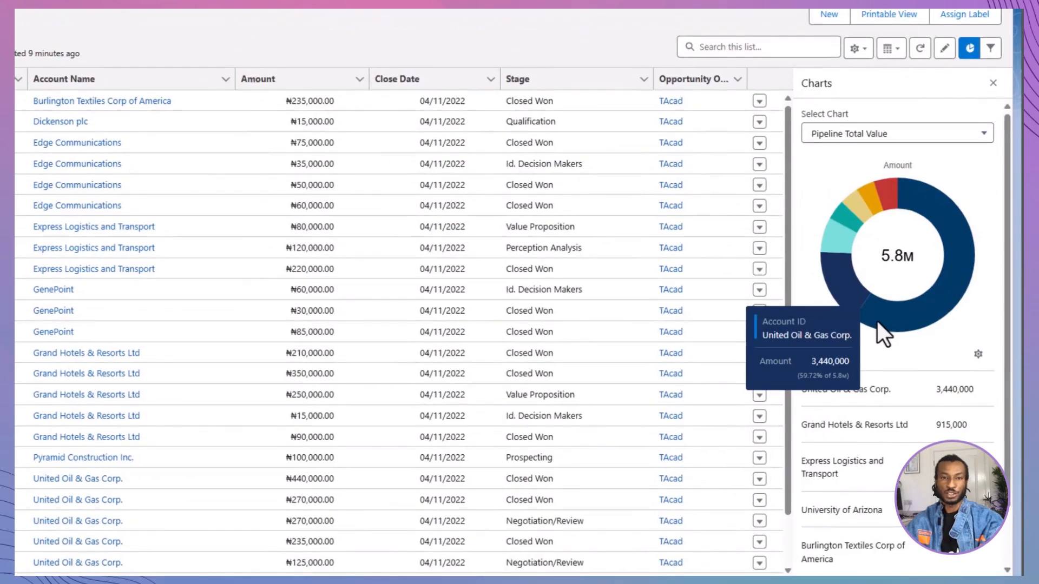
{"action": "mouse_move", "coordinate": [845, 293]}
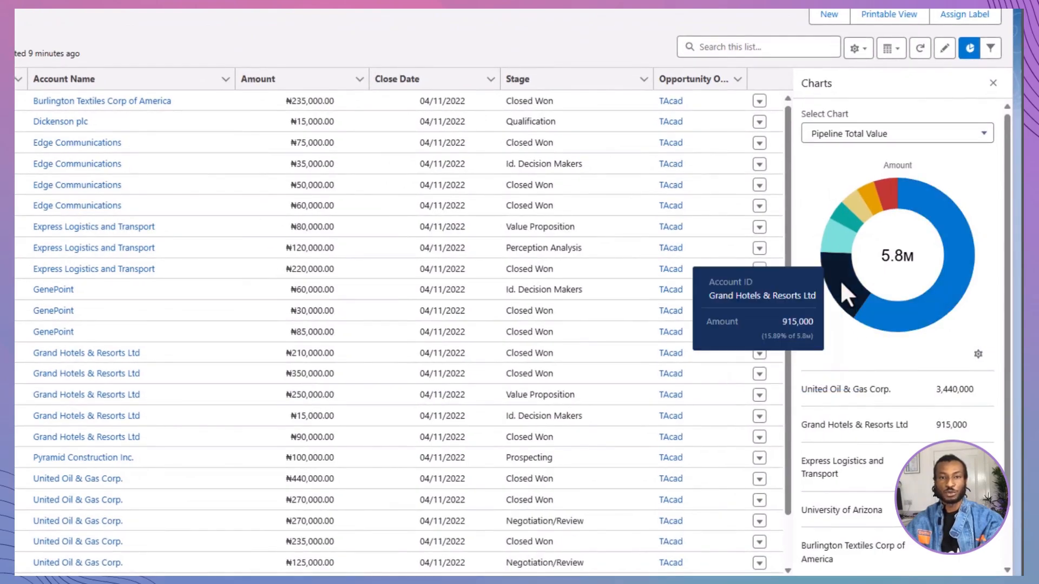
{"action": "mouse_move", "coordinate": [830, 238]}
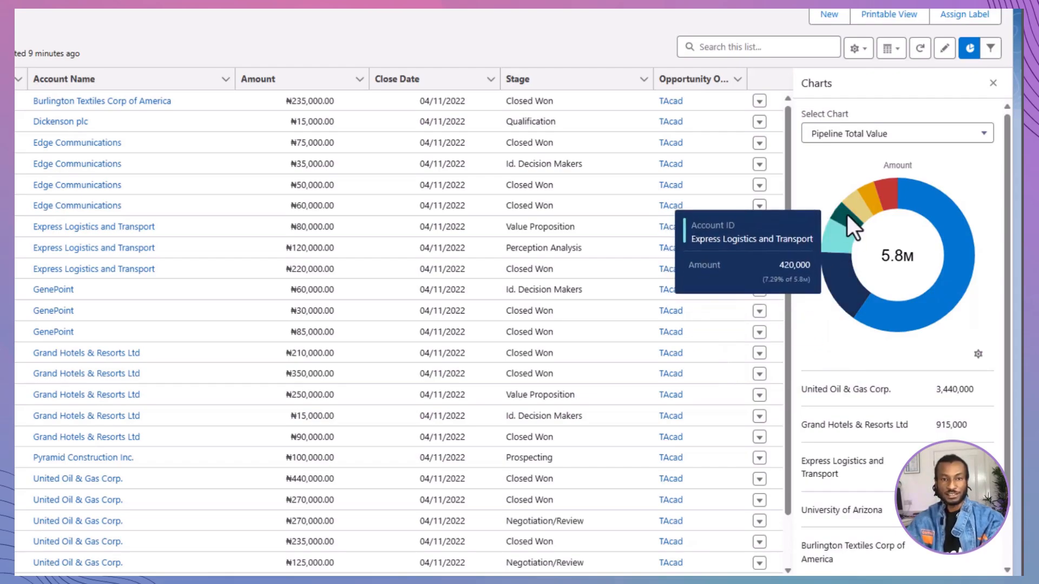
{"action": "mouse_move", "coordinate": [847, 216]}
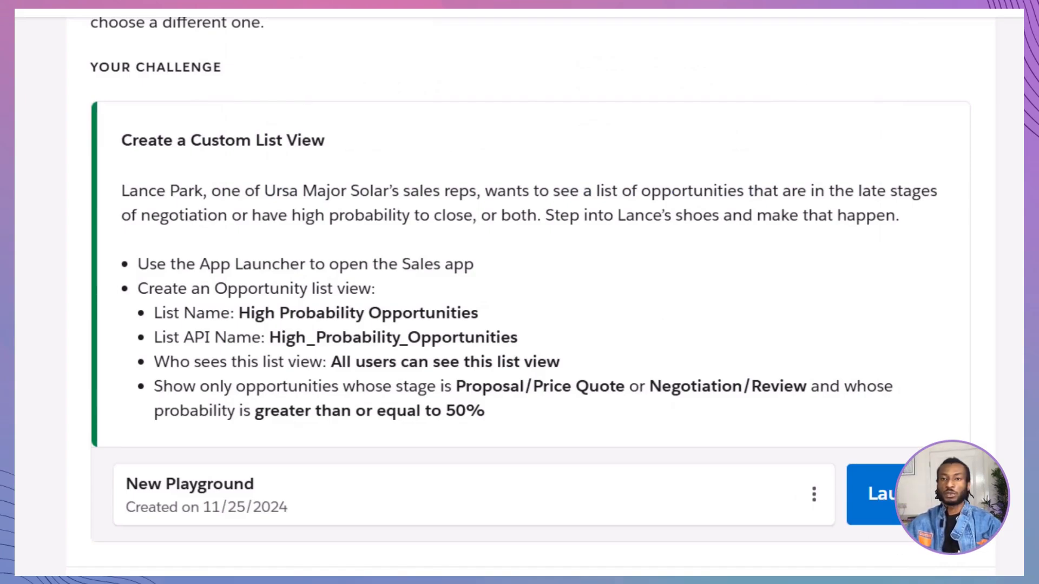
Launch the Trailhead playground from the challenge, switch to the Sales app and open its Opportunities object.
{"action": "left_click", "coordinate": [876, 494]}
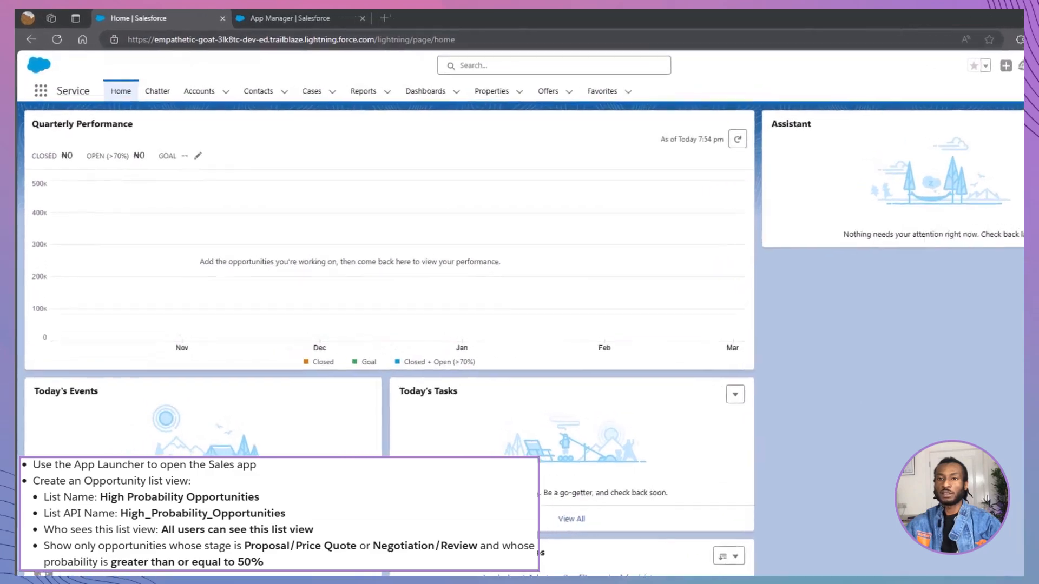
{"action": "left_click", "coordinate": [38, 83]}
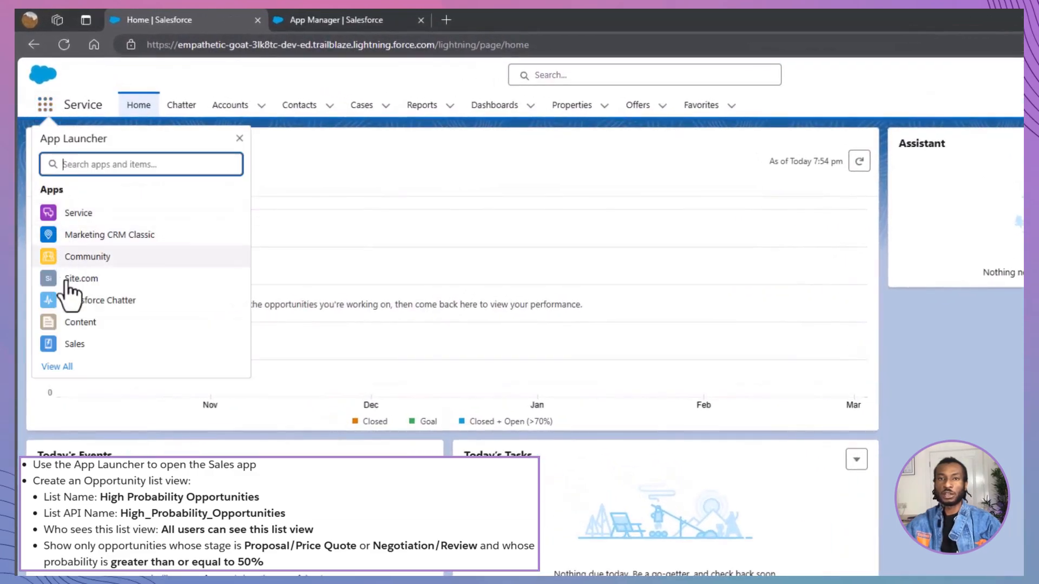
{"action": "left_click", "coordinate": [77, 350]}
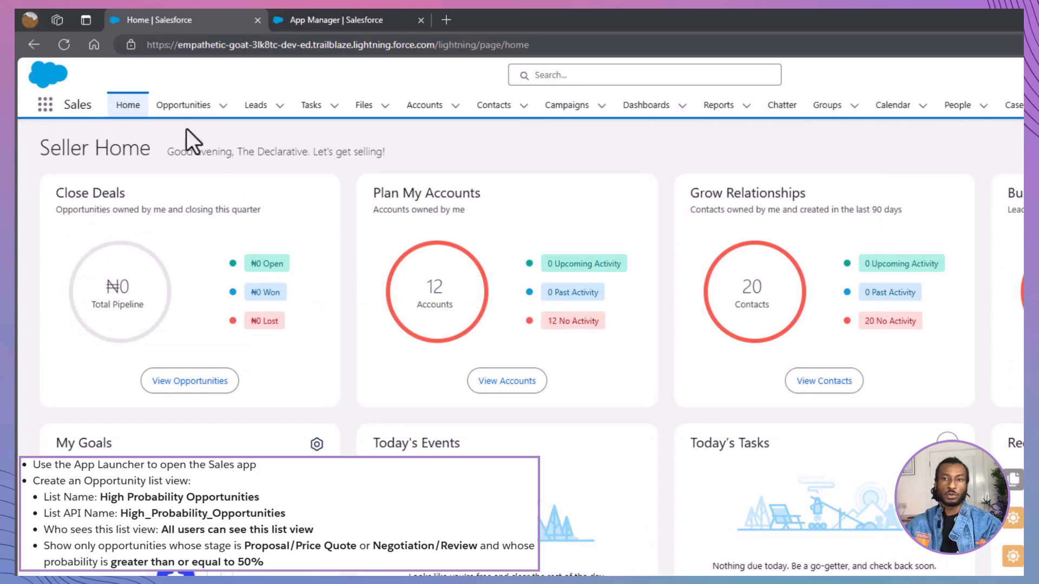
{"action": "left_click", "coordinate": [183, 112]}
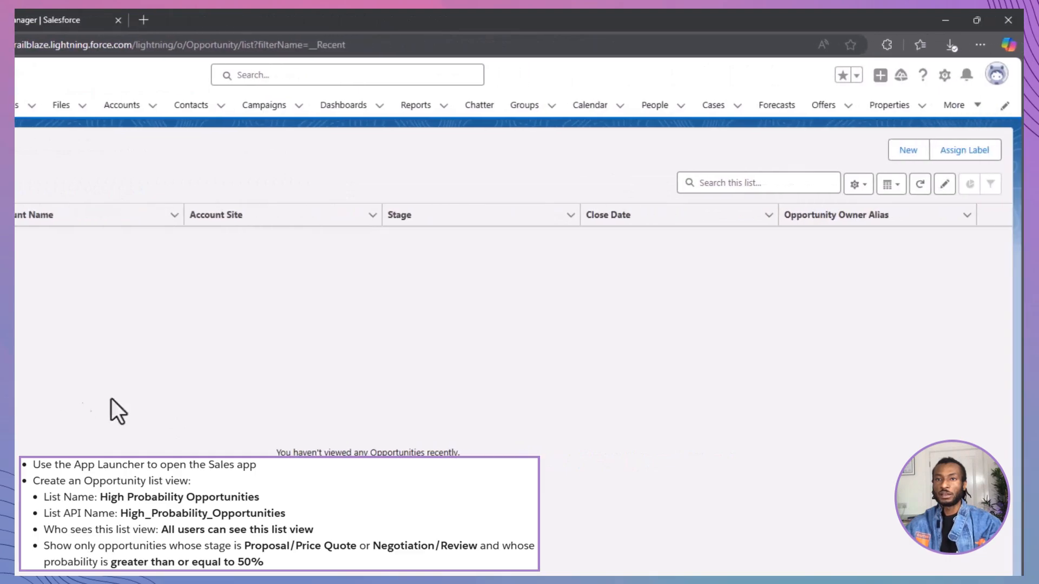
Create an opportunity list view named High Probability Opportunities with API name High_Probability_Opportunities, visible to all users, and save it.
{"action": "left_click", "coordinate": [869, 192]}
{"action": "left_click", "coordinate": [852, 234]}
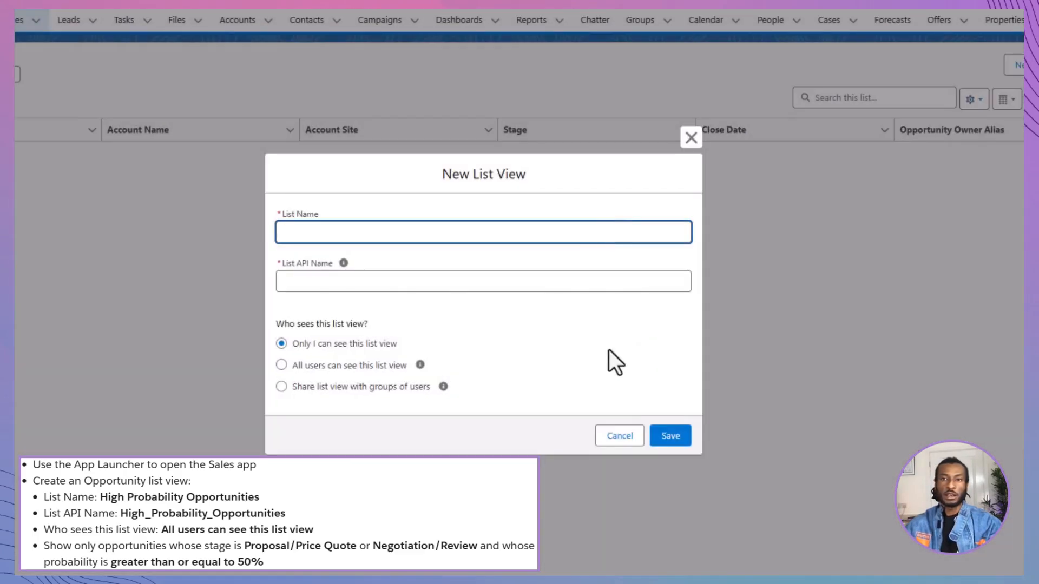
{"action": "type", "text": "High Pr"}
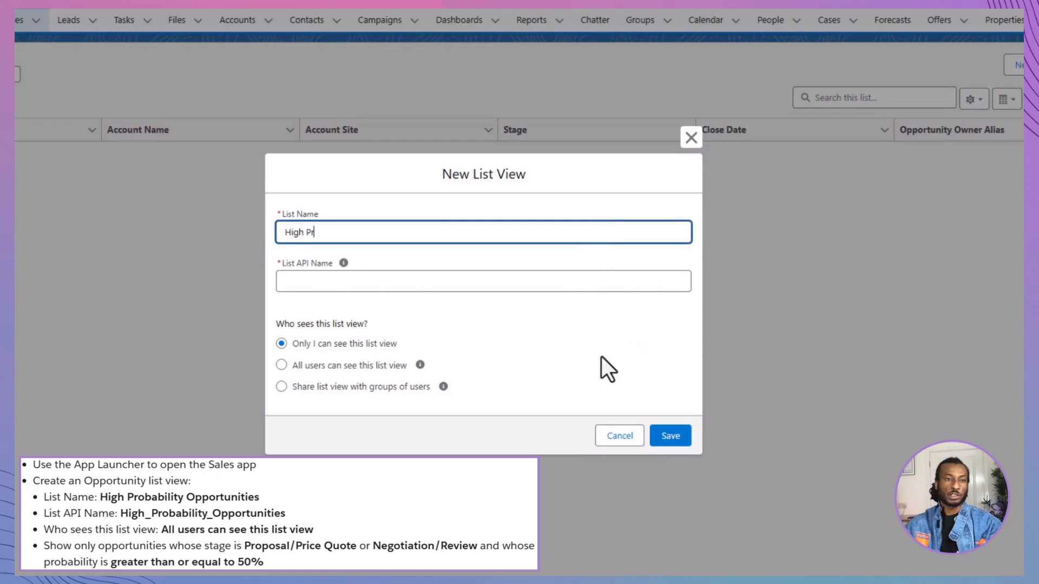
{"action": "type", "text": "obablility "}
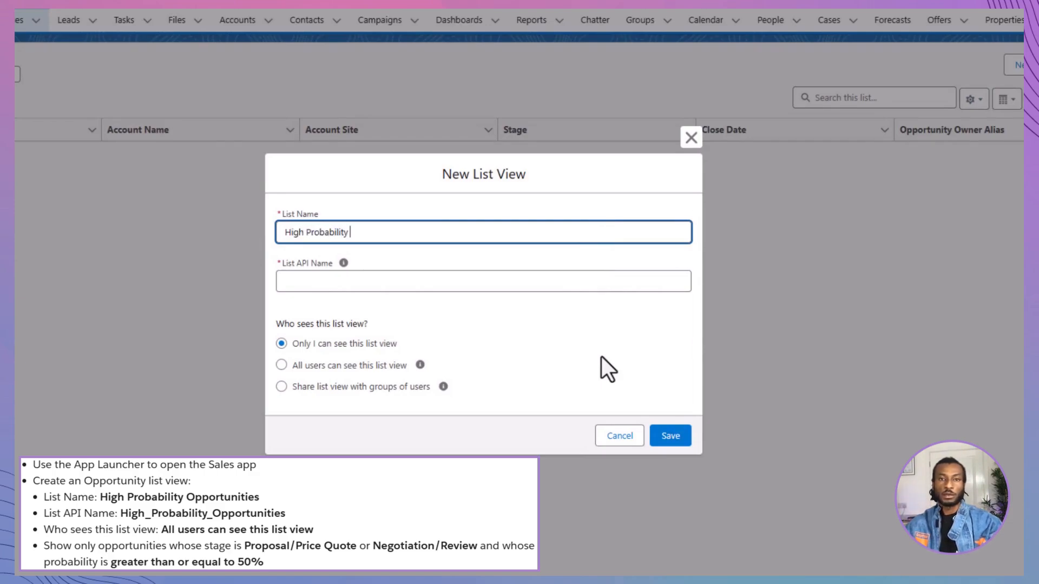
{"action": "type", "text": "Opportunities"}
{"action": "key", "text": "Tab"}
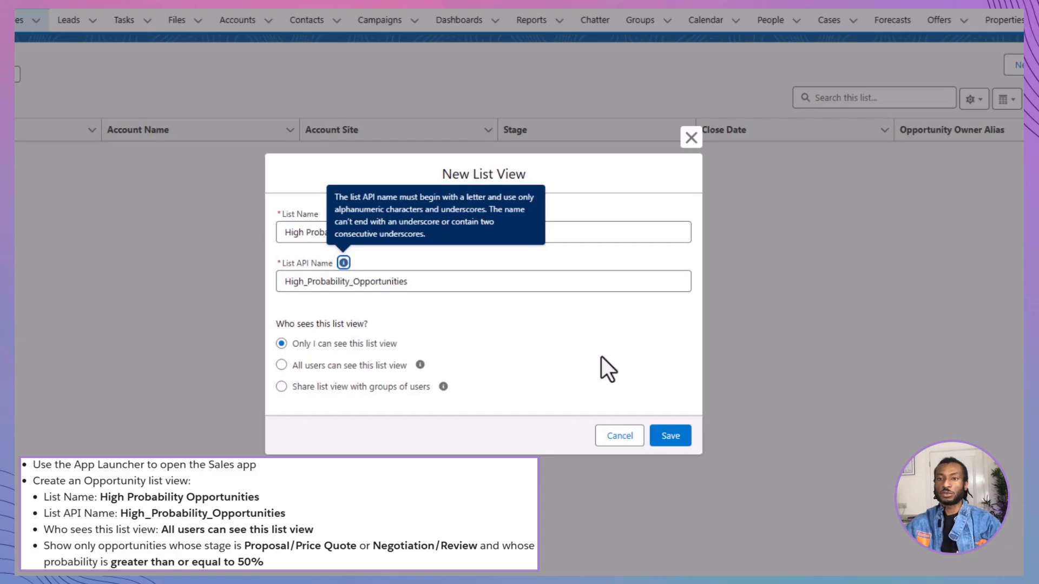
{"action": "left_click", "coordinate": [388, 366]}
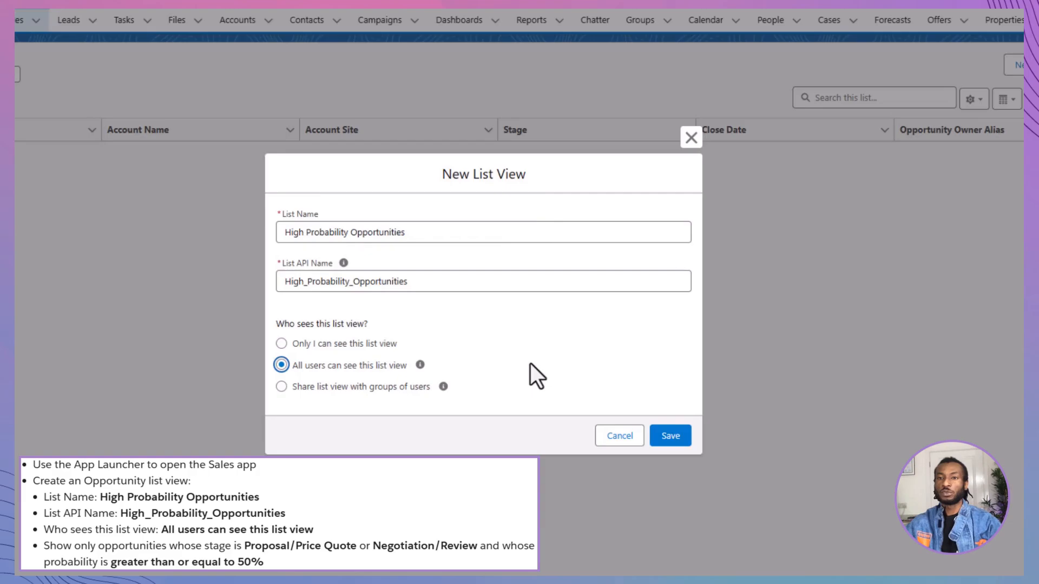
{"action": "left_click", "coordinate": [674, 438]}
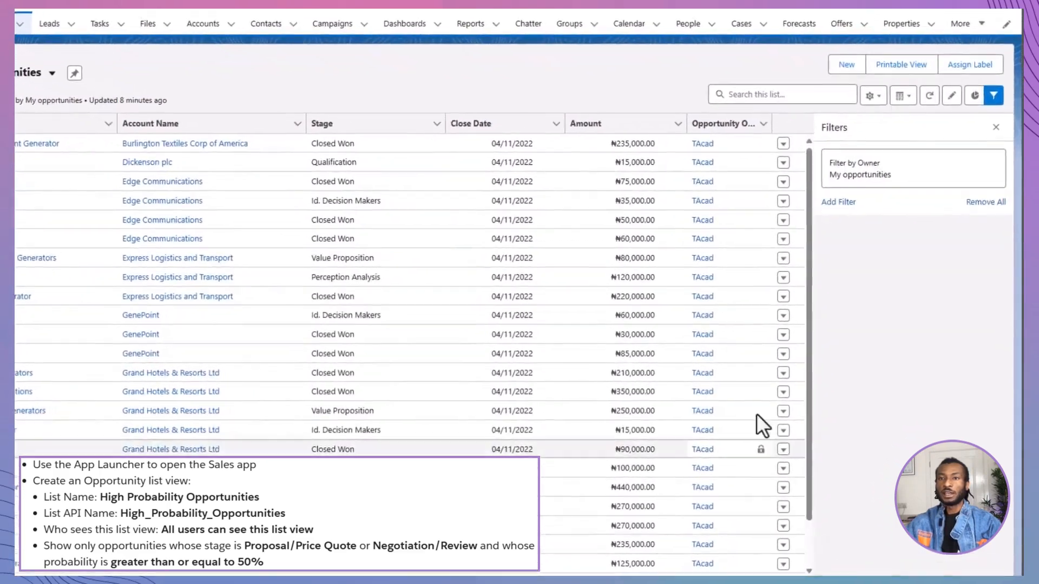
Add a filter to the High Probability Opportunities list view on the Stage field with the equals operator.
{"action": "left_click", "coordinate": [866, 233]}
{"action": "left_click", "coordinate": [836, 208]}
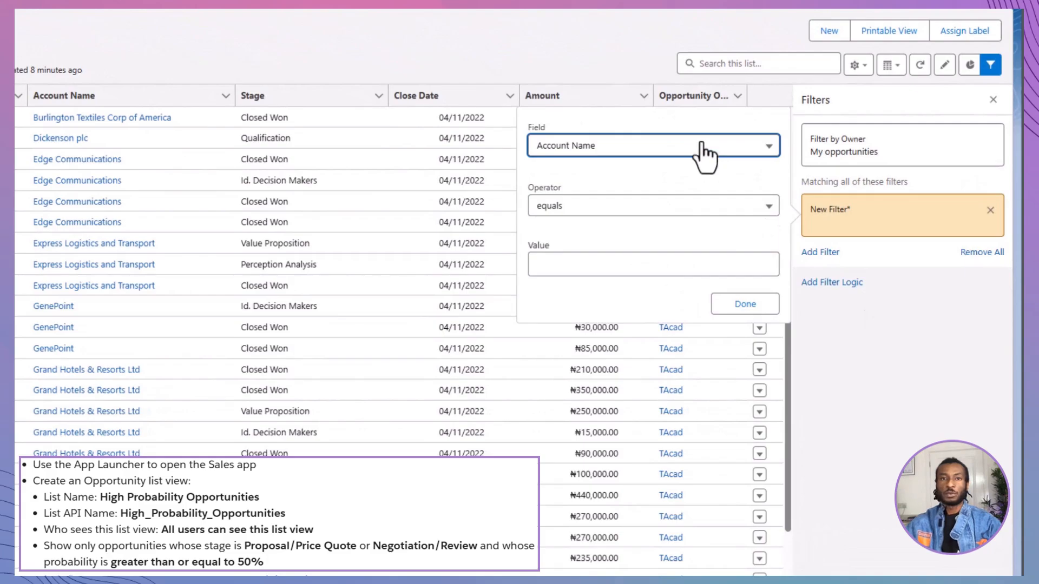
{"action": "left_click", "coordinate": [703, 149]}
{"action": "scroll", "coordinate": [680, 278], "scroll_direction": "down", "scroll_amount": 8}
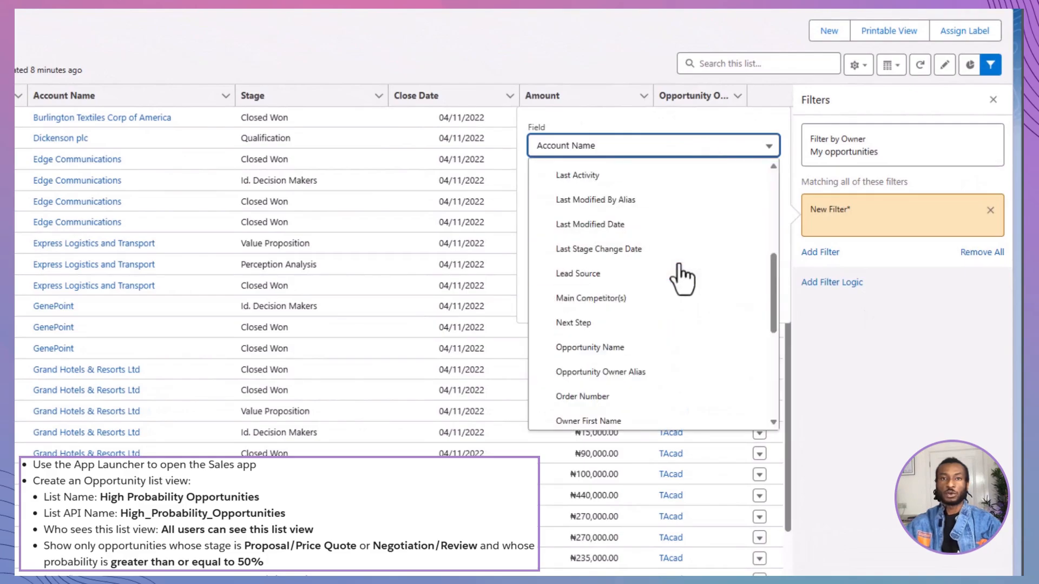
{"action": "left_click", "coordinate": [657, 321]}
{"action": "left_click", "coordinate": [646, 209]}
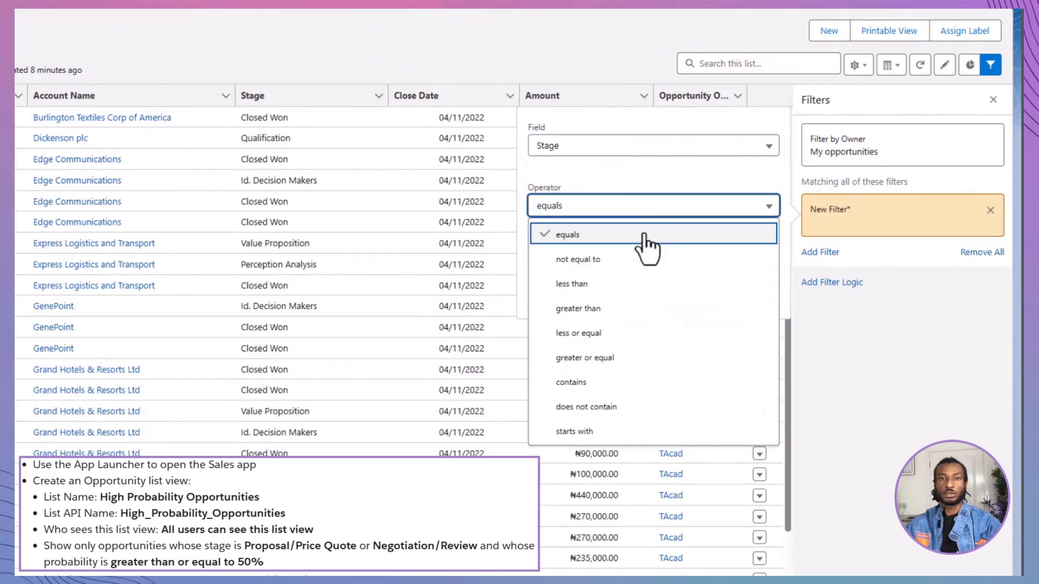
{"action": "left_click", "coordinate": [644, 239]}
Set the Stage filter's values to Proposal/Price Quote and Negotiation/Review, and save the list view.
{"action": "left_click", "coordinate": [645, 263]}
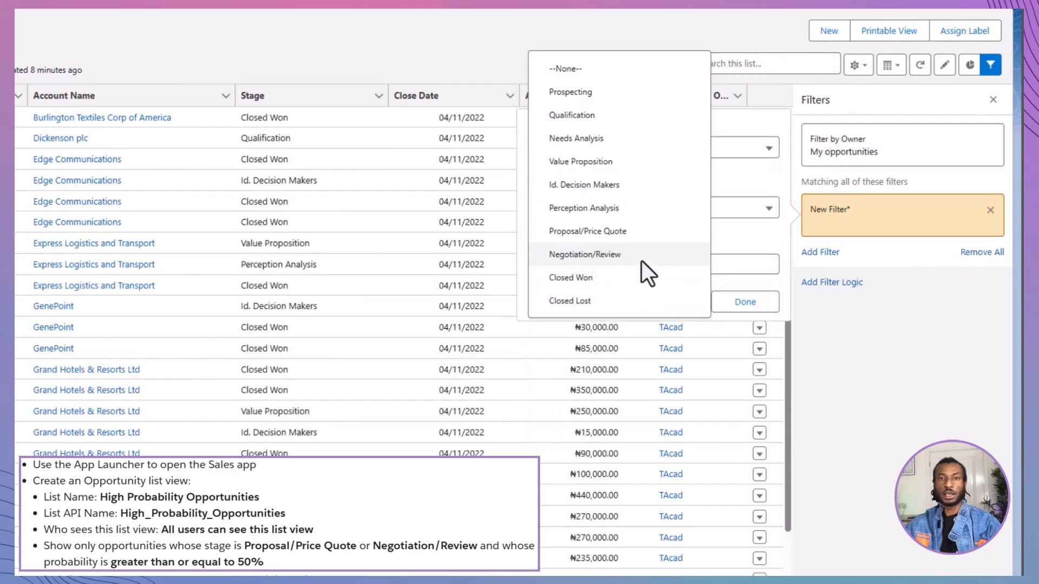
{"action": "left_click", "coordinate": [642, 238]}
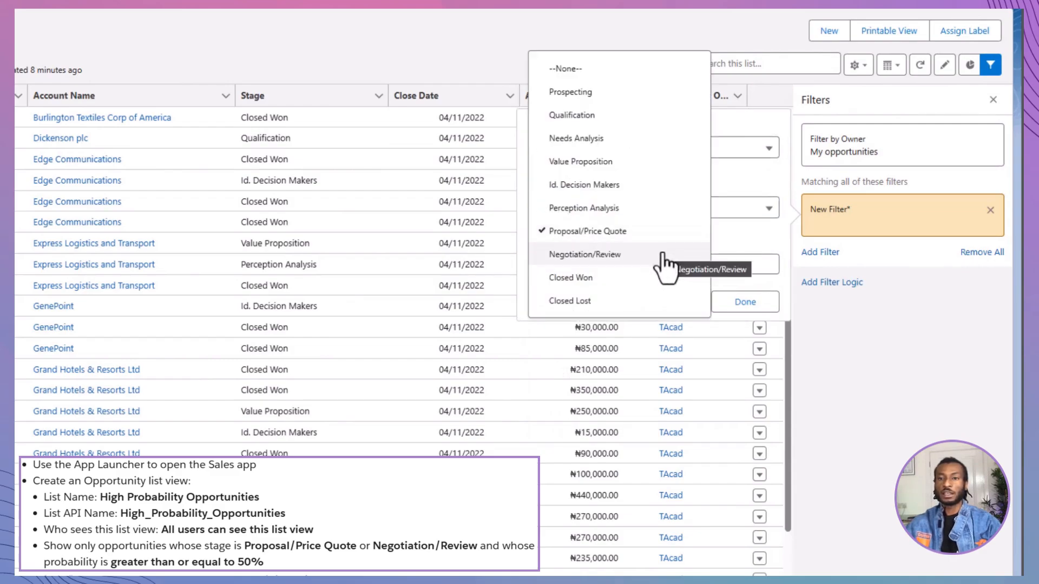
{"action": "left_click", "coordinate": [663, 252]}
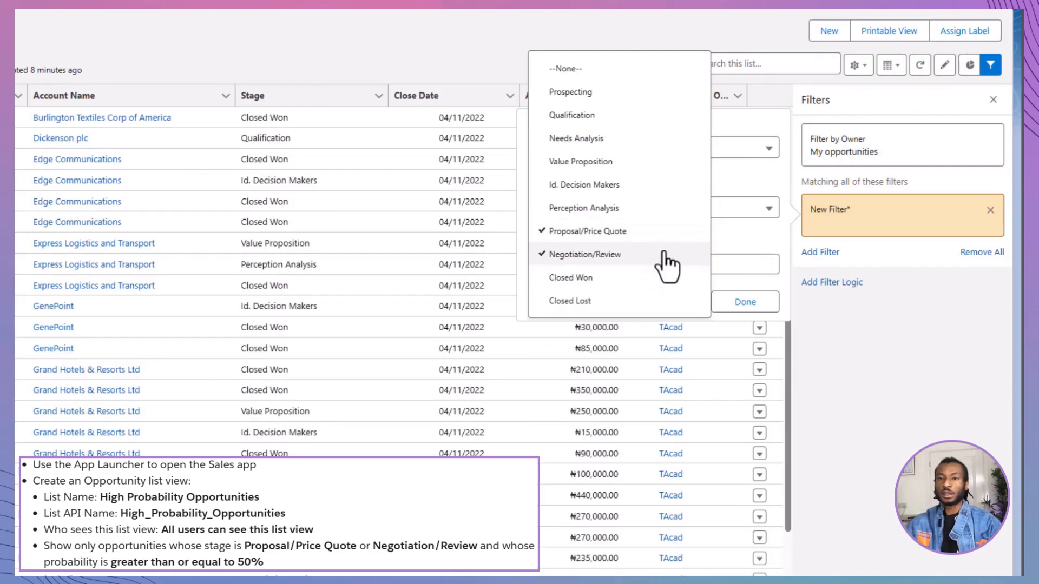
{"action": "left_click", "coordinate": [752, 232]}
{"action": "left_click", "coordinate": [746, 303]}
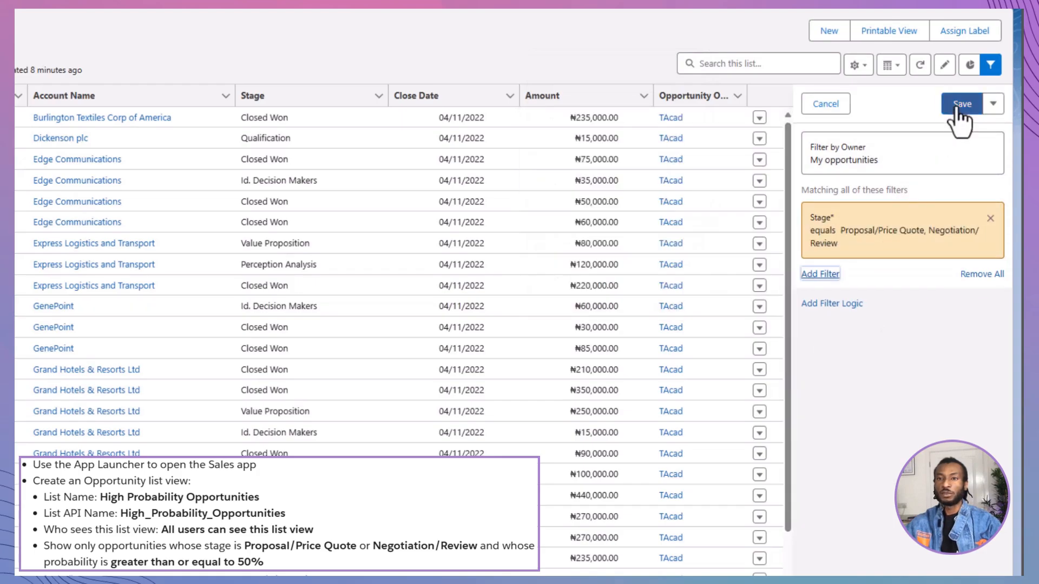
{"action": "left_click", "coordinate": [957, 107]}
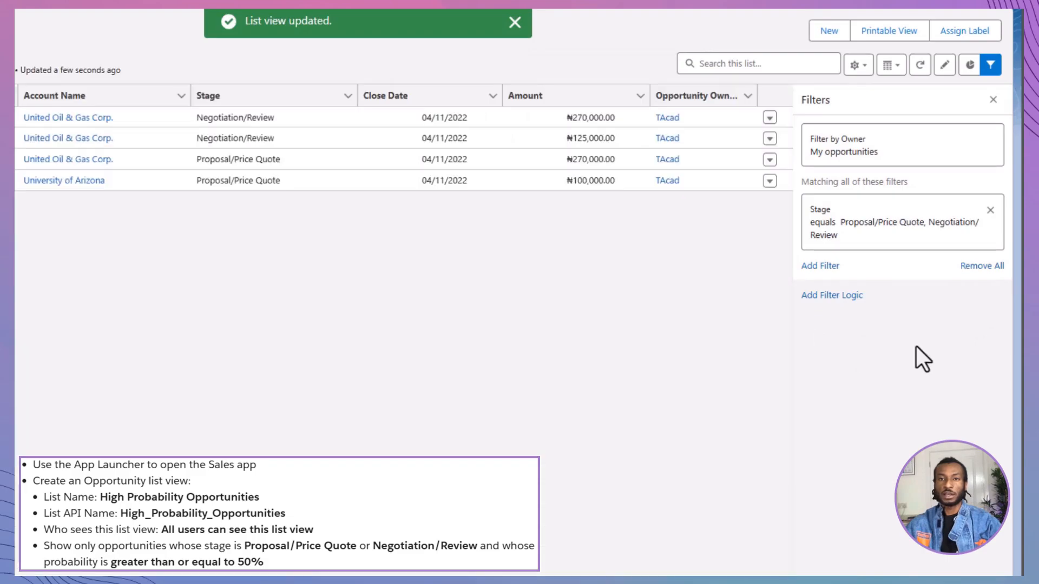
Add a filter for Probability (%) greater or equal to 50% and save the list view.
{"action": "left_click", "coordinate": [822, 266]}
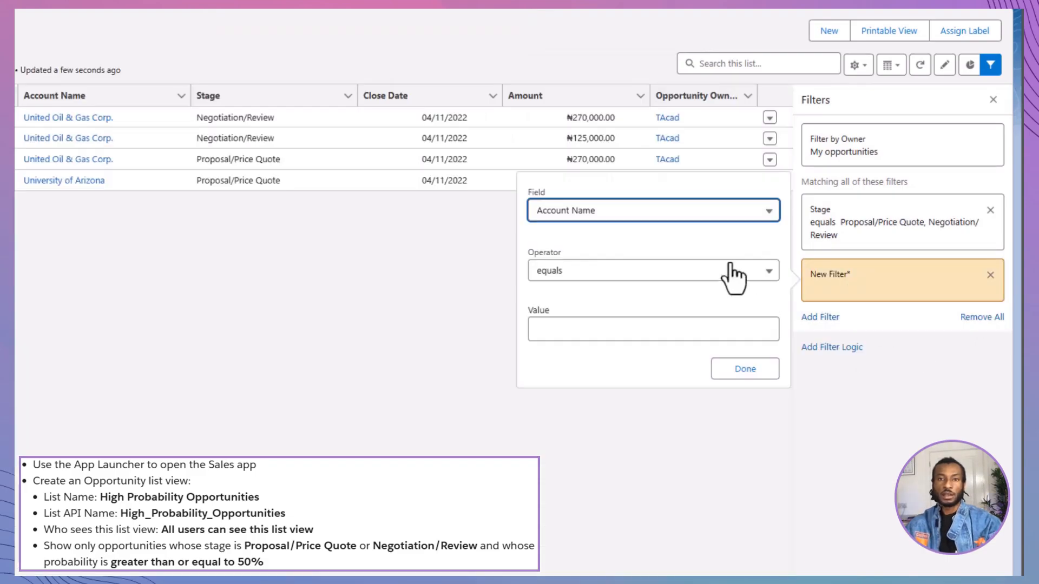
{"action": "left_click", "coordinate": [718, 221]}
{"action": "scroll", "coordinate": [696, 319], "scroll_direction": "down", "scroll_amount": 5}
{"action": "left_click", "coordinate": [695, 311]}
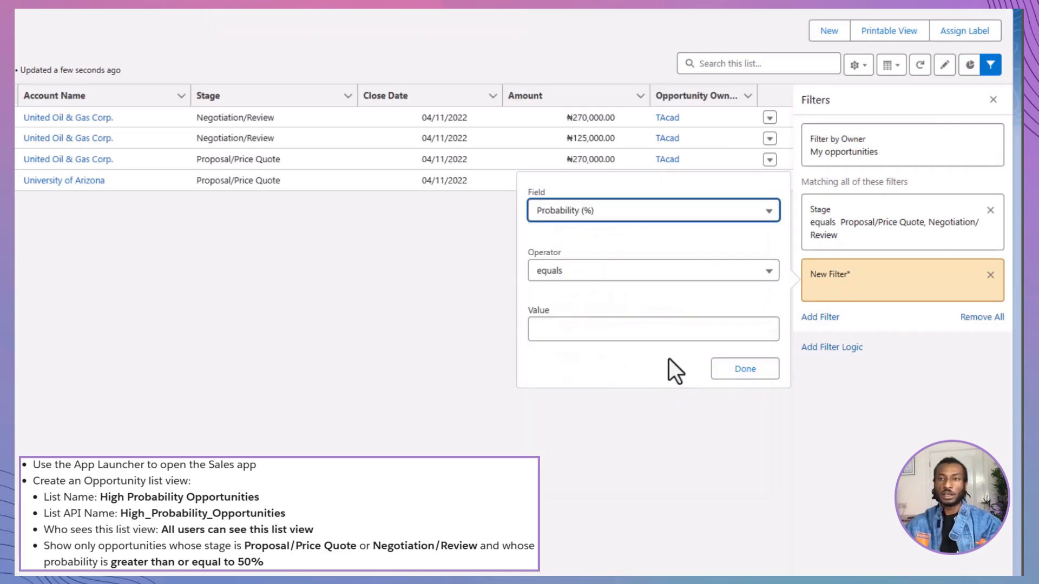
{"action": "left_click", "coordinate": [663, 275]}
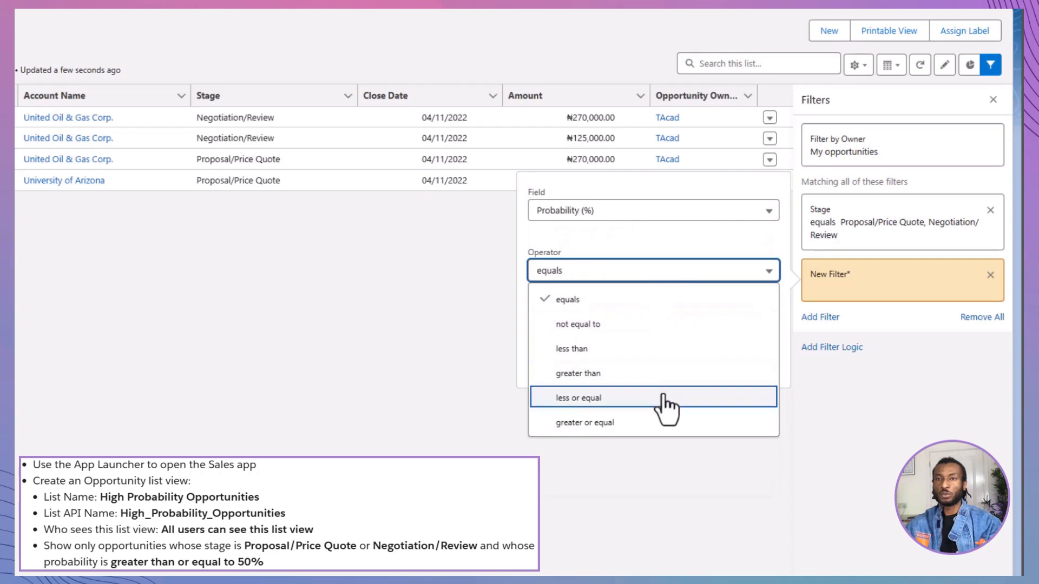
{"action": "left_click", "coordinate": [667, 422]}
{"action": "left_click", "coordinate": [664, 340]}
{"action": "type", "text": "5"}
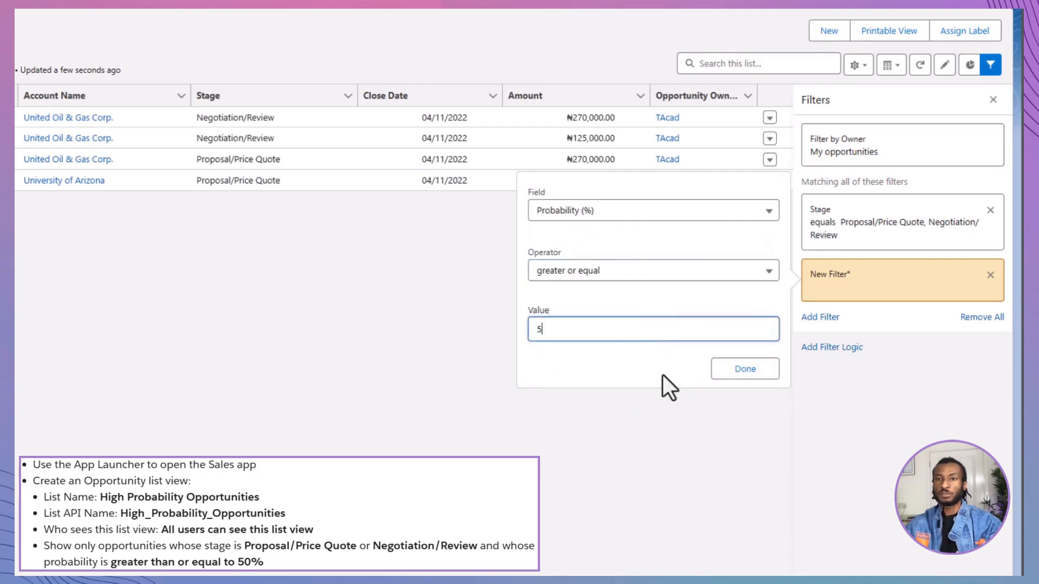
{"action": "type", "text": "0%"}
{"action": "left_click", "coordinate": [745, 369]}
{"action": "left_click", "coordinate": [976, 103]}
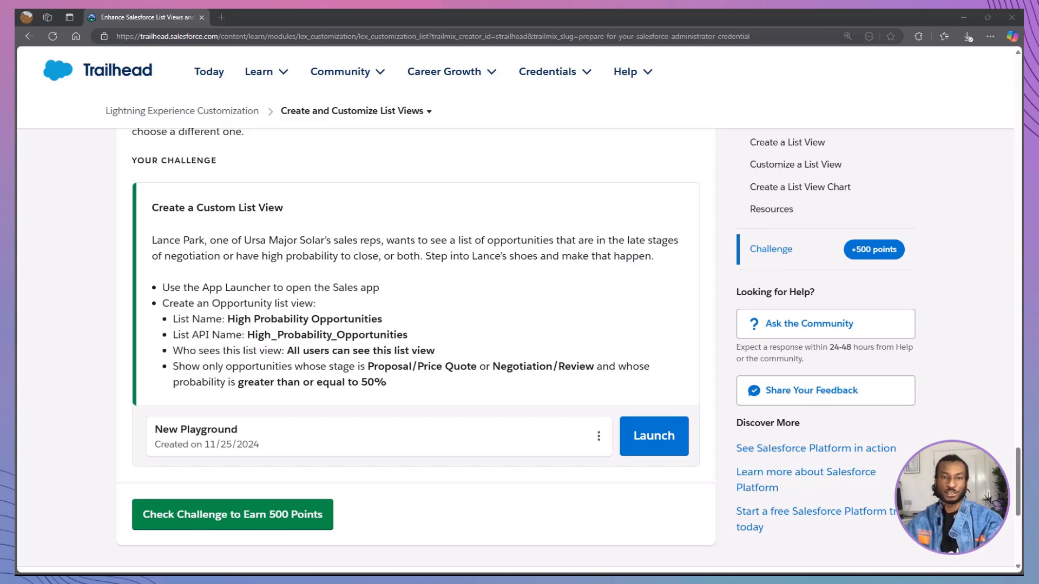
Submit the Create a Custom List View challenge for checking on the Trailhead page.
{"action": "left_click", "coordinate": [317, 522]}
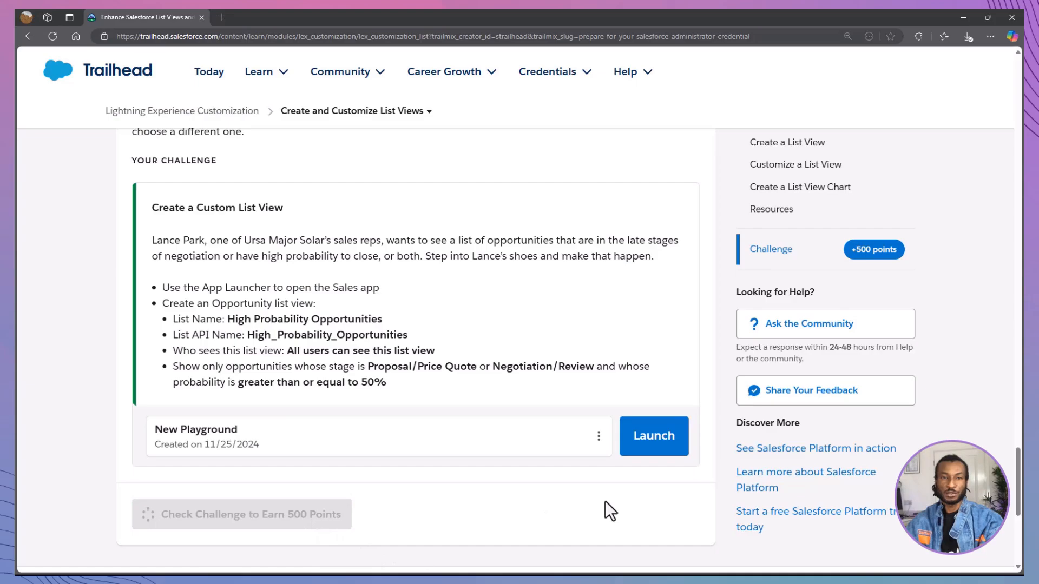